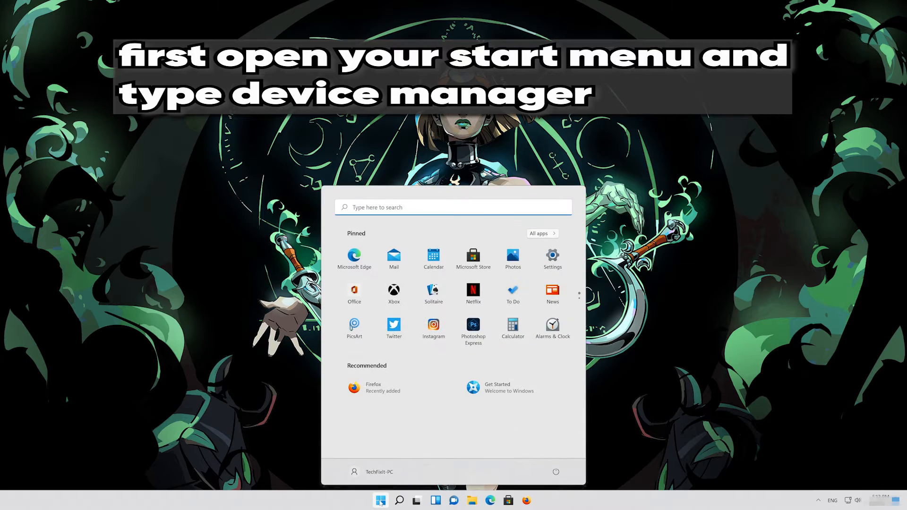
Open Device Manager and bring up the properties of the NVIDIA GeForce RTX 3080 Ti display adapter
{"action": "type", "text": "device mana"}
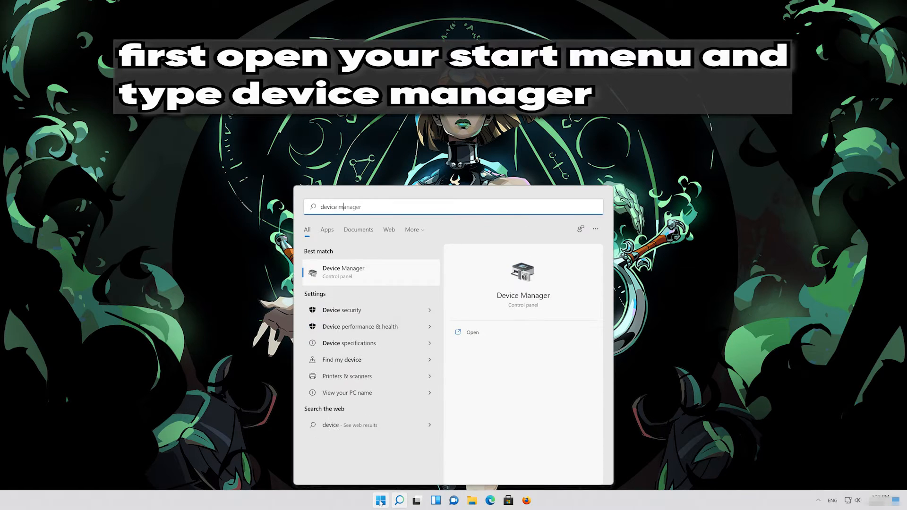
{"action": "type", "text": "ger"}
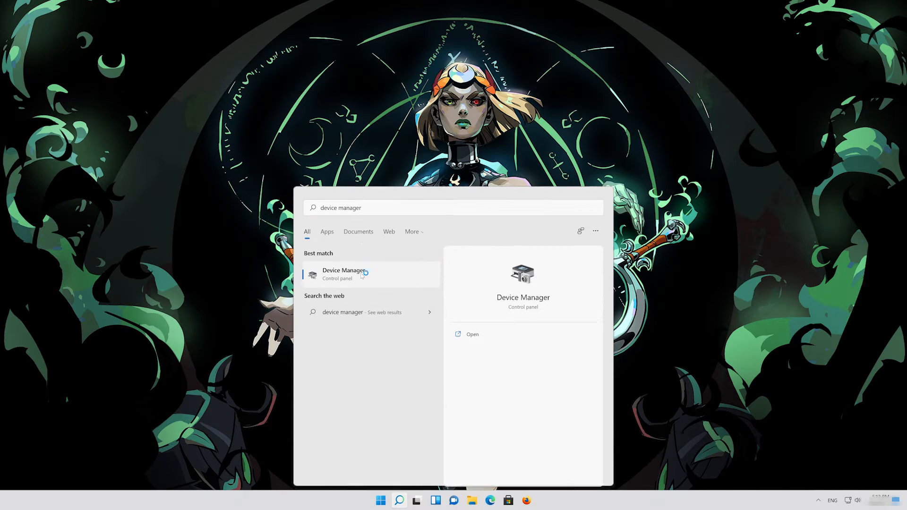
{"action": "left_click", "coordinate": [362, 273]}
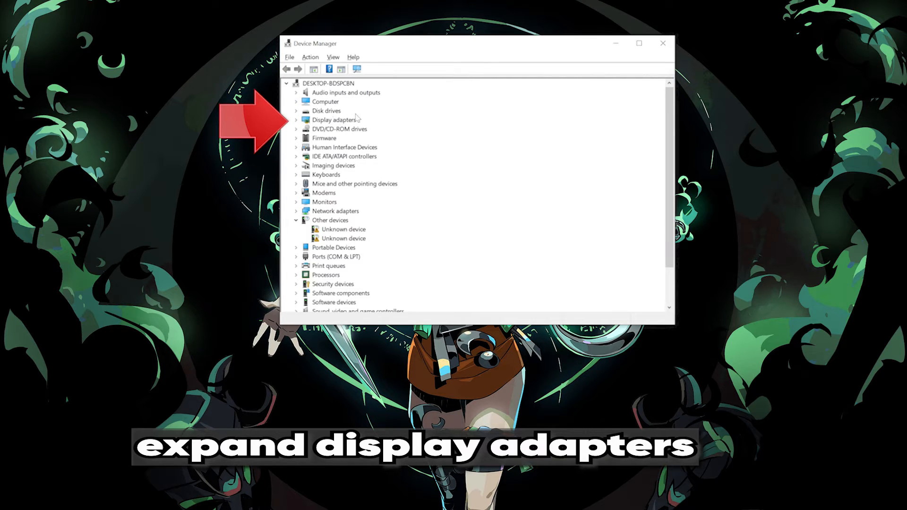
{"action": "left_click", "coordinate": [297, 121]}
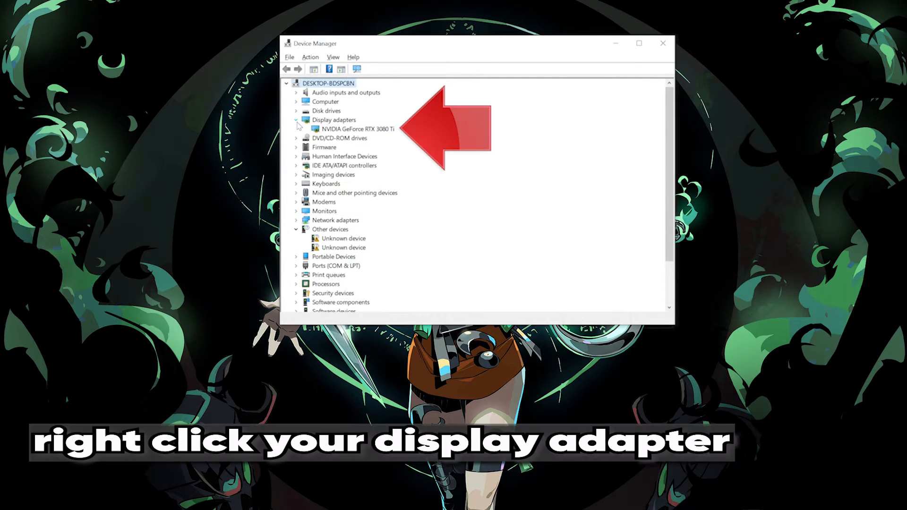
{"action": "right_click", "coordinate": [378, 132]}
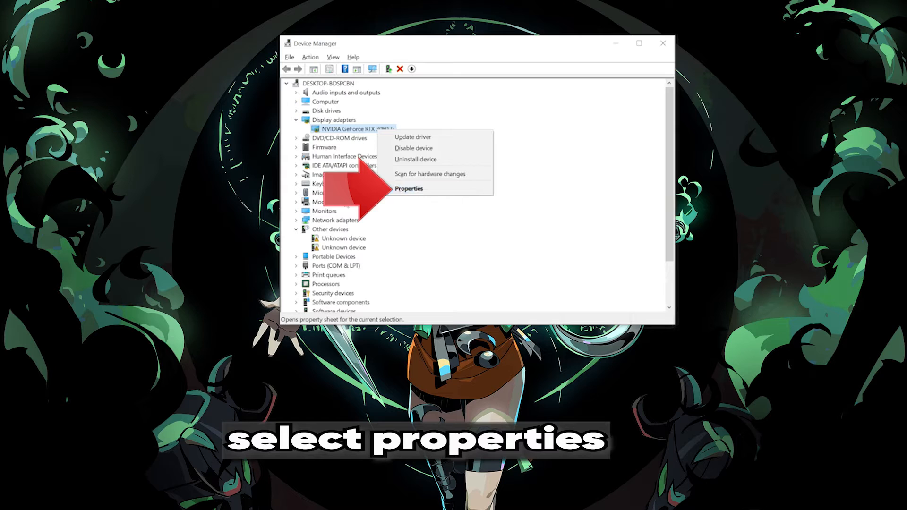
{"action": "left_click", "coordinate": [434, 190]}
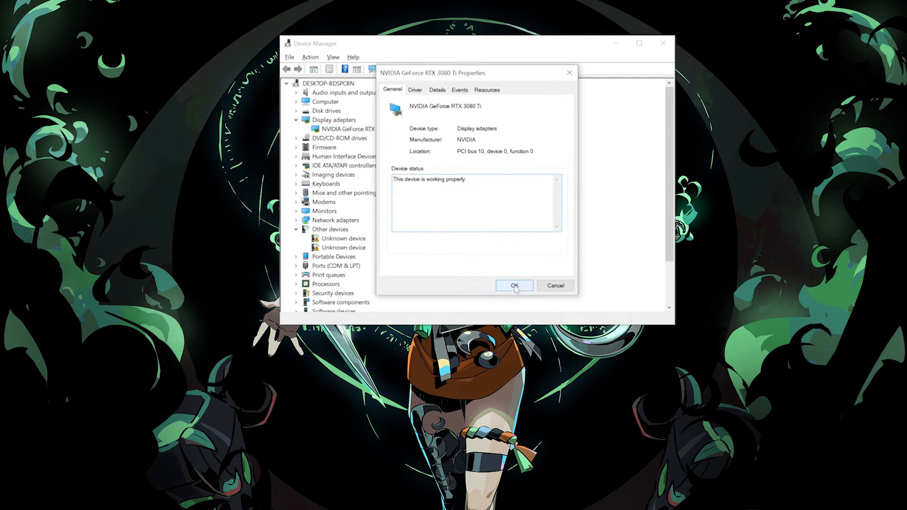
Search automatically for an updated driver for the display adapter, and close the update wizard, properties and Device Manager
{"action": "left_click", "coordinate": [415, 90]}
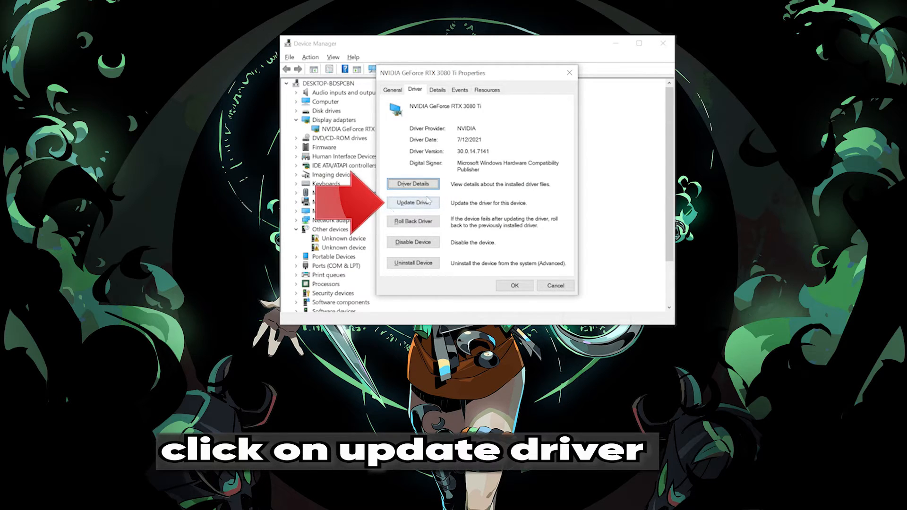
{"action": "left_click", "coordinate": [401, 206]}
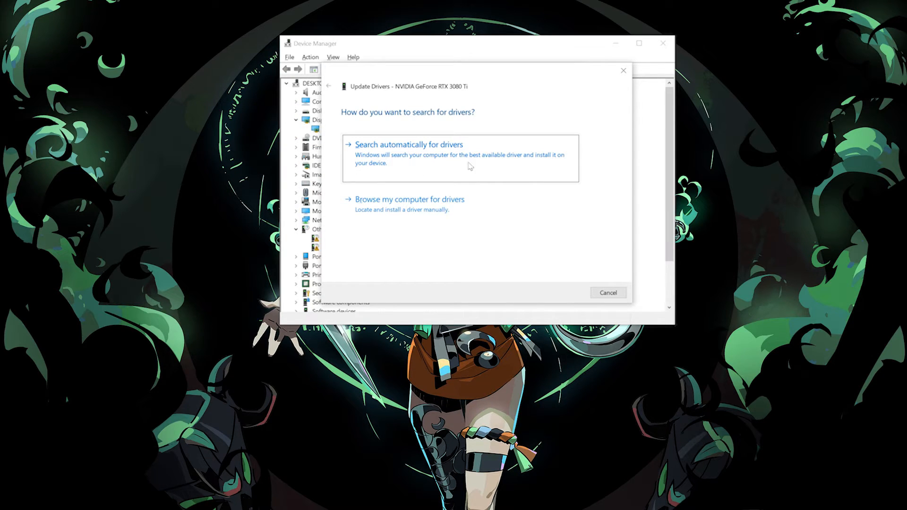
{"action": "left_click", "coordinate": [430, 167]}
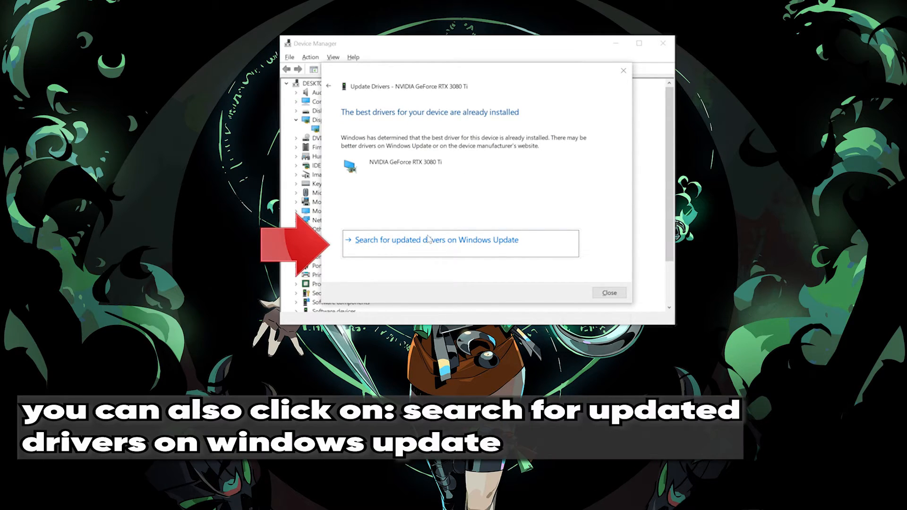
{"action": "left_click", "coordinate": [609, 292]}
{"action": "left_click", "coordinate": [569, 73]}
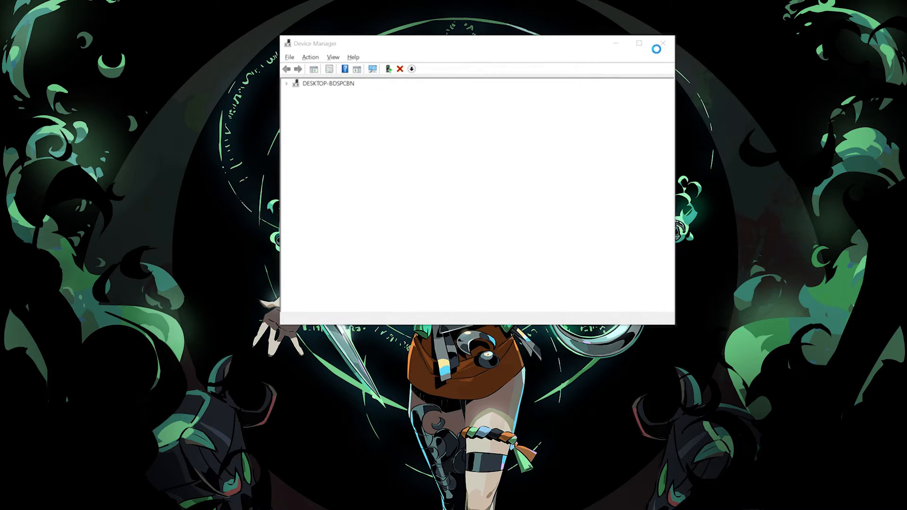
{"action": "left_click", "coordinate": [662, 49]}
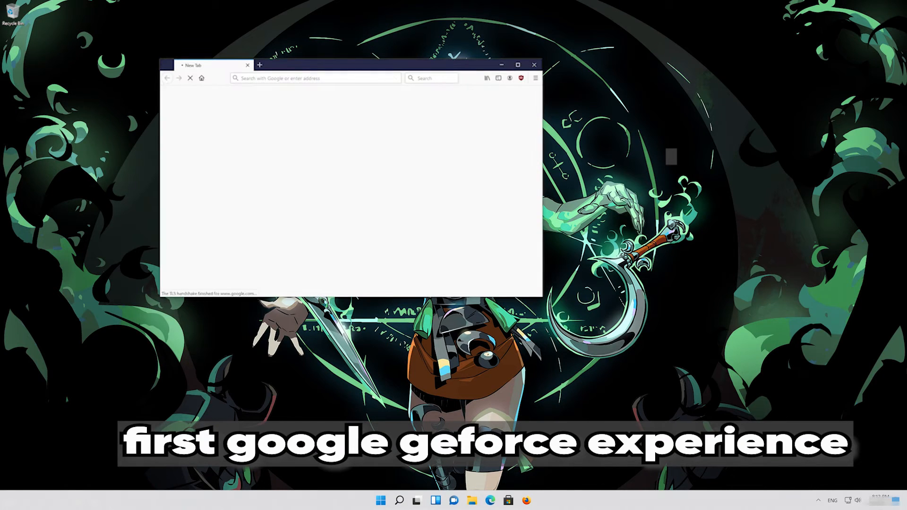
Search Google for "geforce experience" in Firefox
{"action": "left_click_drag", "start_coordinate": [381, 70], "coordinate": [445, 128]}
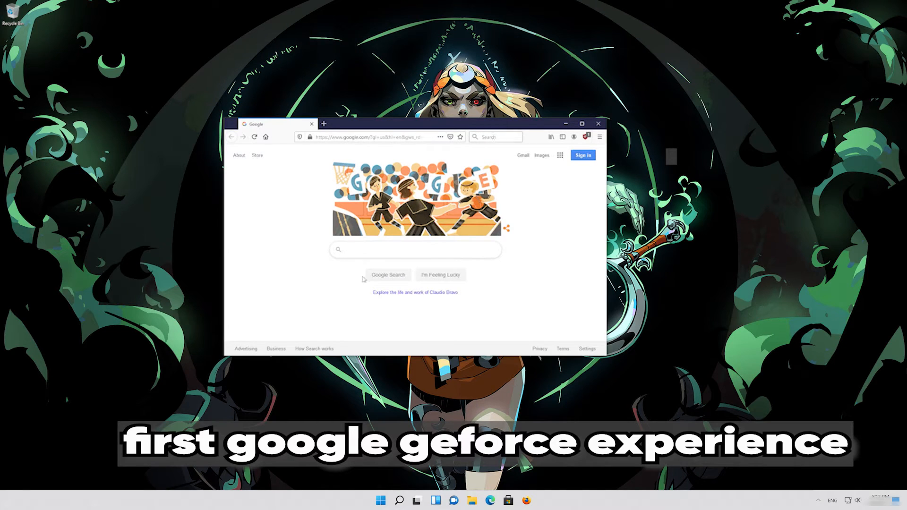
{"action": "type", "text": "gef"}
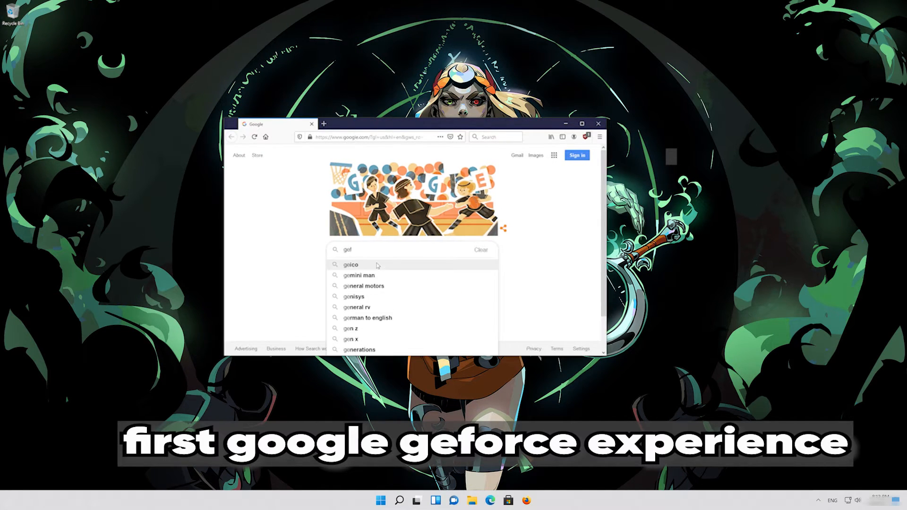
{"action": "type", "text": "orce experience"}
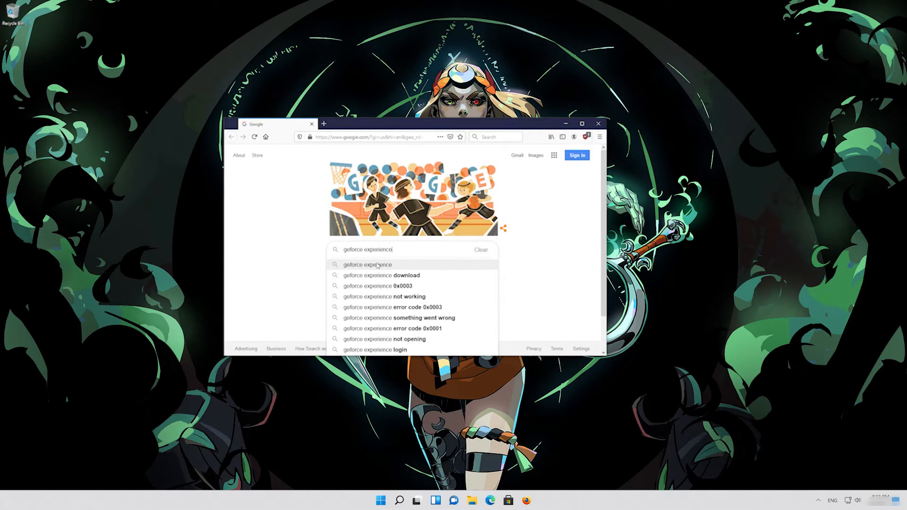
{"action": "left_click", "coordinate": [378, 266]}
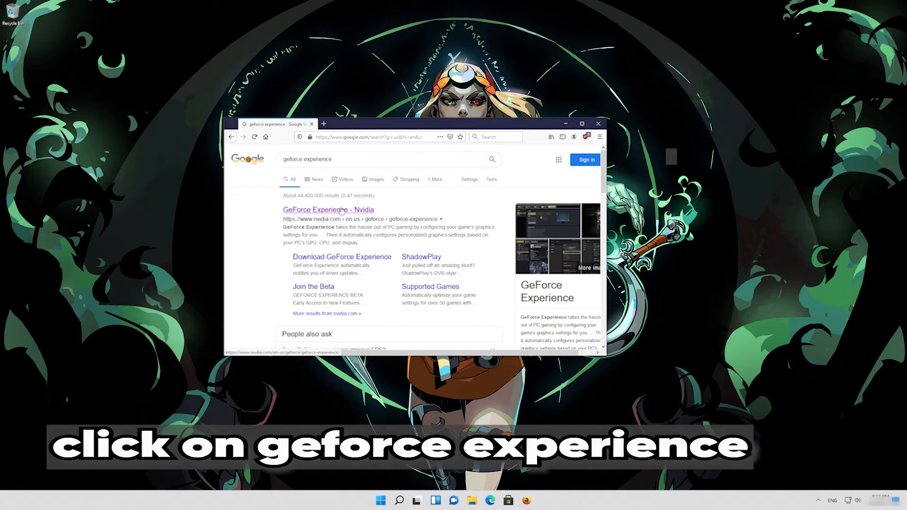
Open Nvidia's GeForce Experience page from the search results and save the installer GeForce_Experience_v3.20.1.57.exe
{"action": "left_click", "coordinate": [342, 211]}
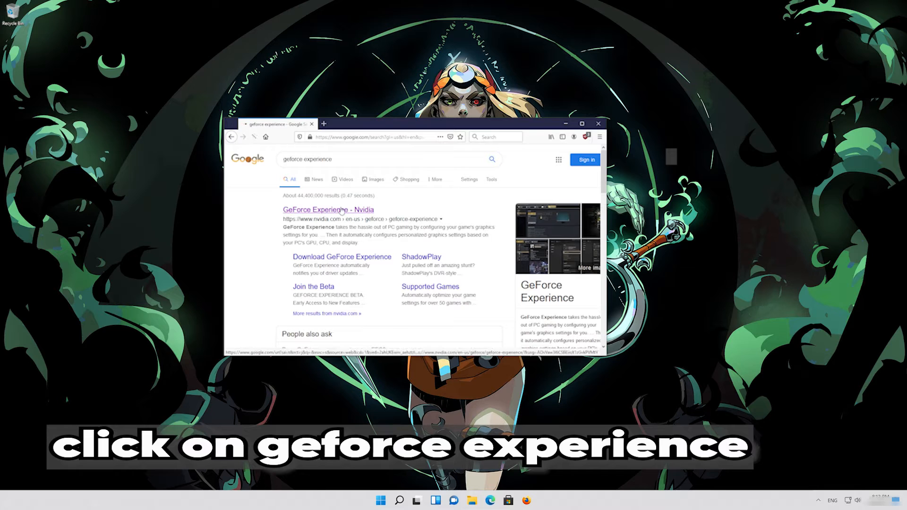
{"action": "scroll", "coordinate": [342, 211], "scroll_direction": "down", "scroll_amount": 3}
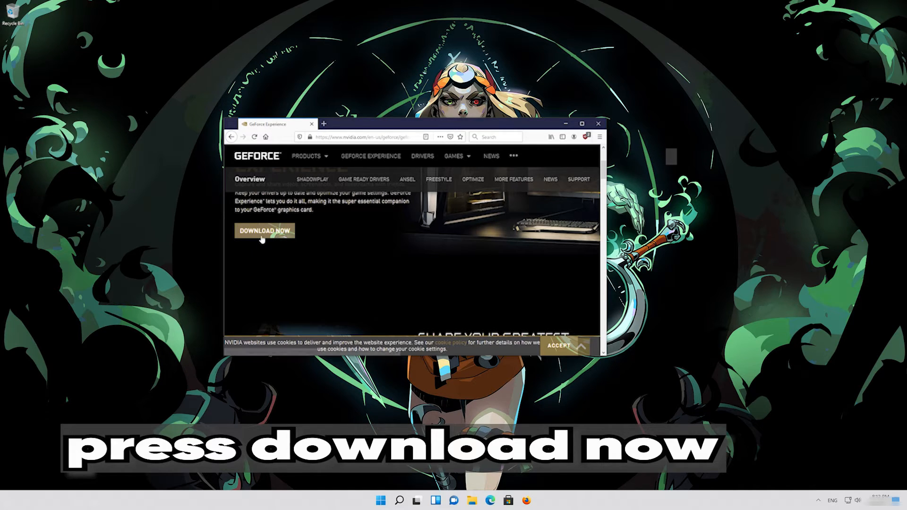
{"action": "left_click", "coordinate": [262, 235]}
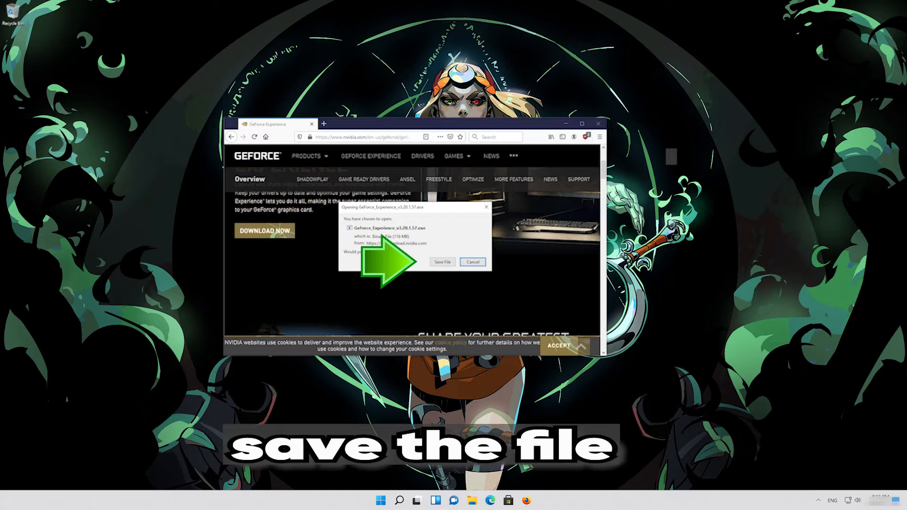
{"action": "left_click", "coordinate": [437, 263]}
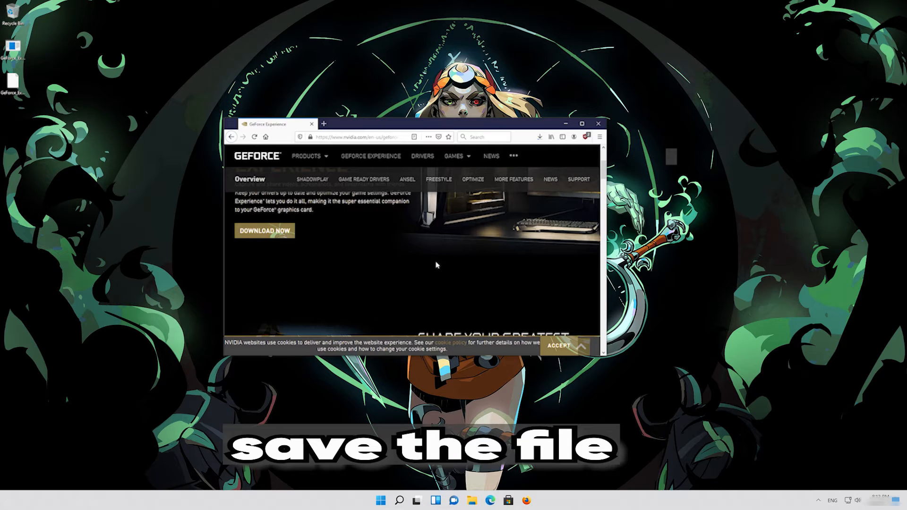
Check the download, close the browser, and run the GeForce Experience installer from the desktop, allowing it to make changes
{"action": "left_click", "coordinate": [539, 137]}
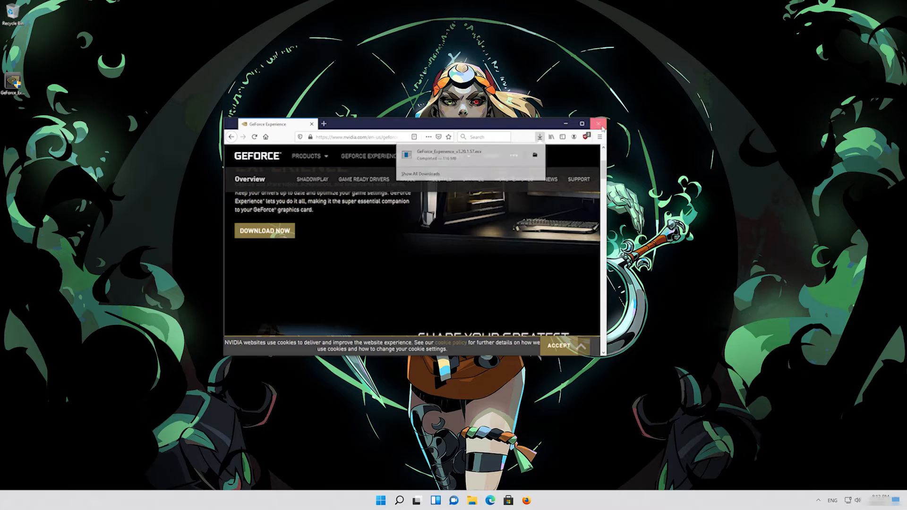
{"action": "left_click", "coordinate": [598, 124]}
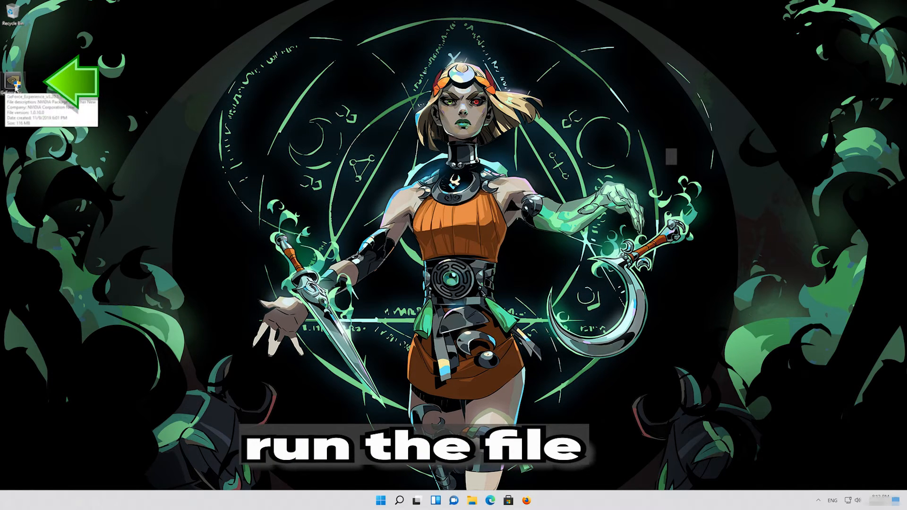
{"action": "double_click", "coordinate": [16, 87]}
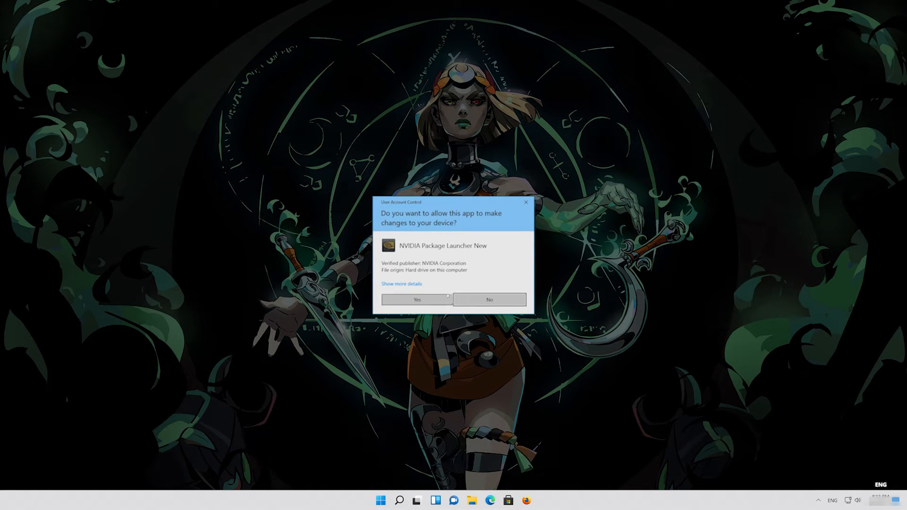
{"action": "left_click", "coordinate": [418, 299]}
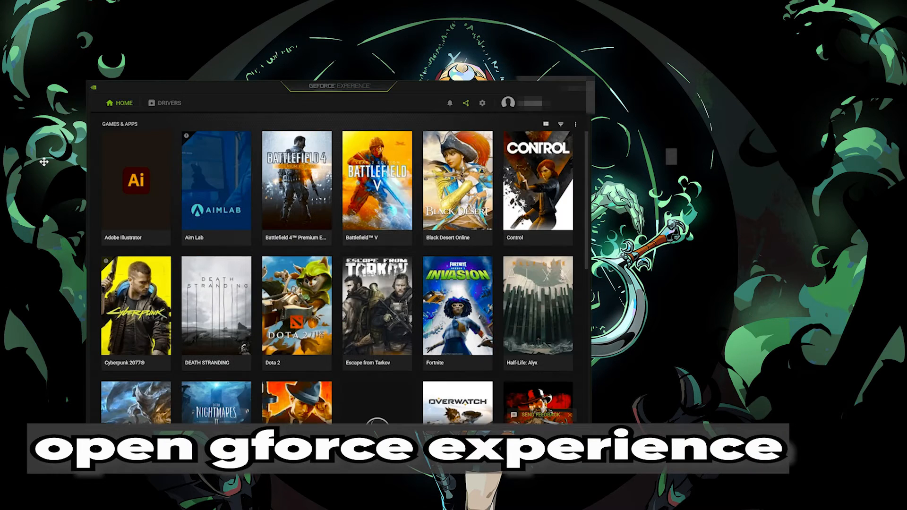
Check for driver updates in GeForce Experience, download the GeForce Game Ready Driver 471.68 and start its express installation
{"action": "left_click_drag", "start_coordinate": [228, 86], "coordinate": [340, 67]}
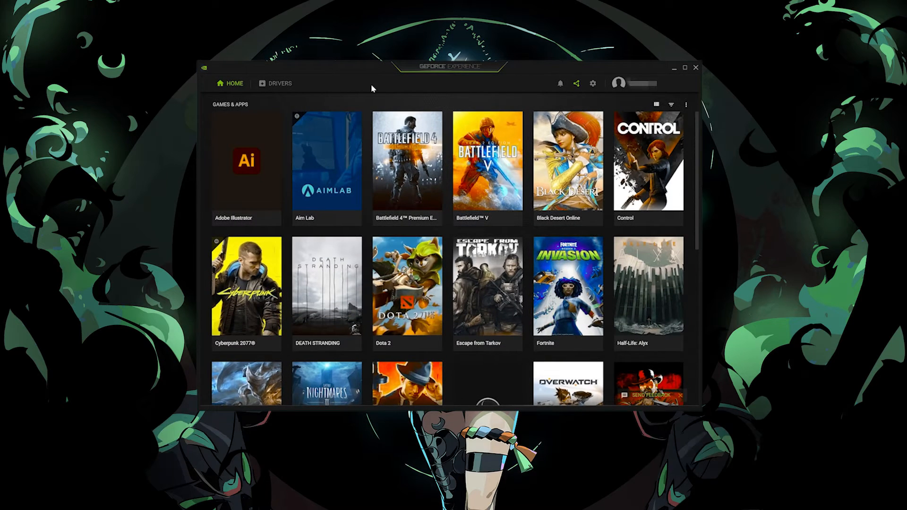
{"action": "left_click", "coordinate": [274, 87]}
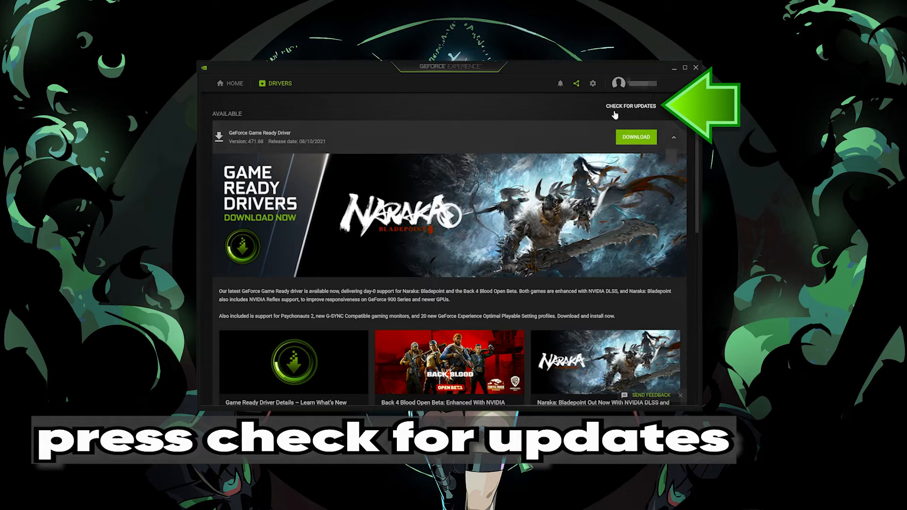
{"action": "left_click", "coordinate": [631, 107]}
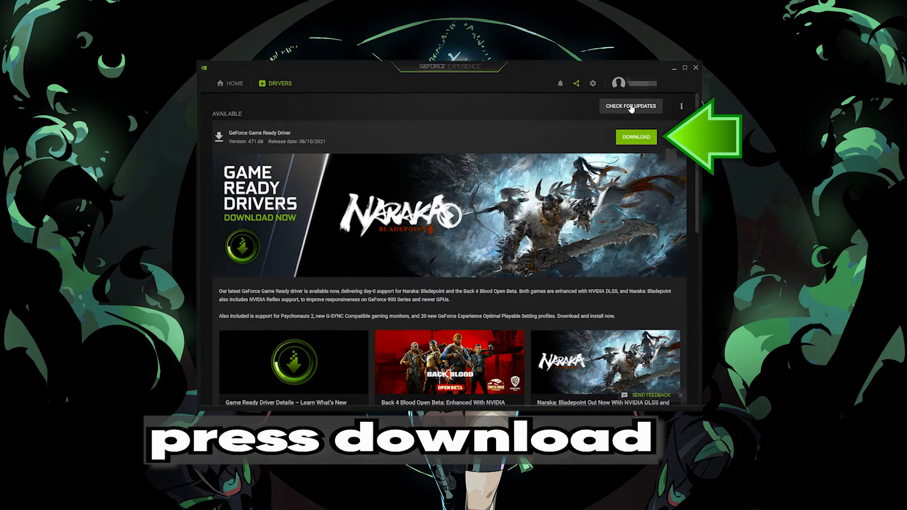
{"action": "left_click", "coordinate": [632, 137]}
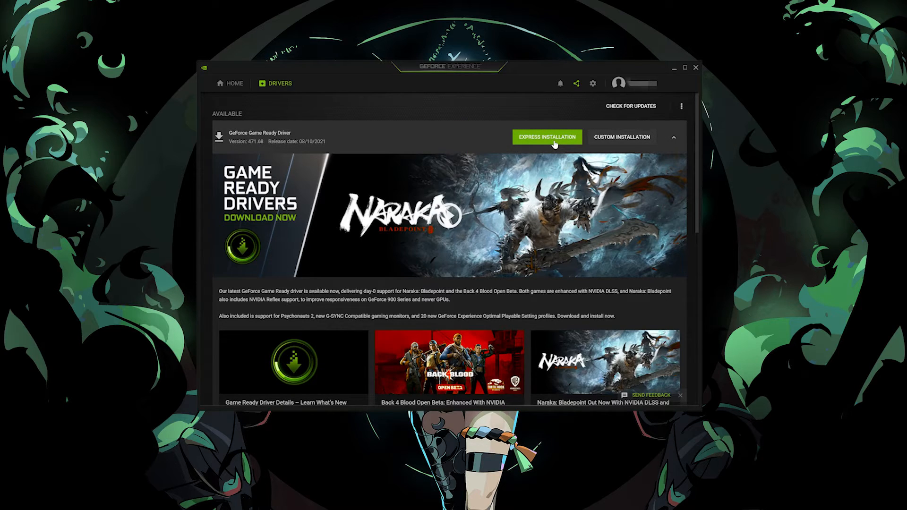
{"action": "left_click", "coordinate": [554, 138]}
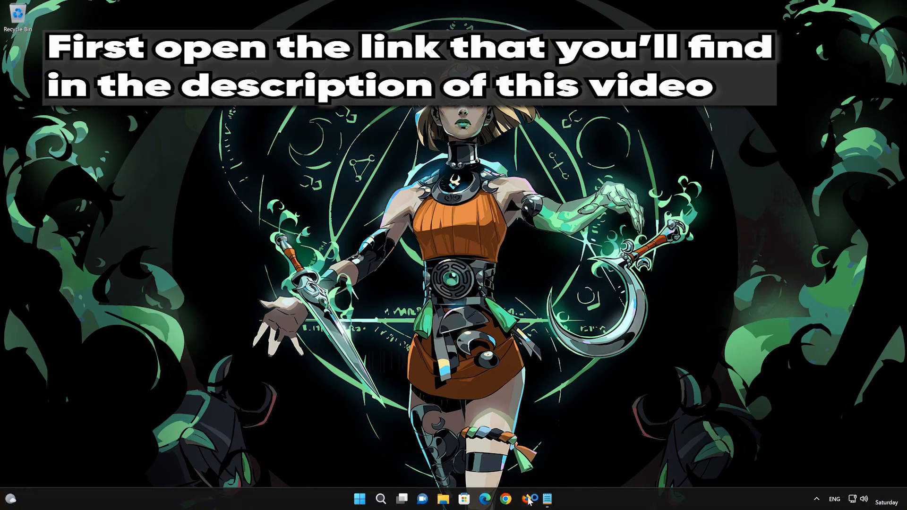
Copy the Visual C++ Redistributable link from the text note and open it in Firefox
{"action": "left_click", "coordinate": [548, 499]}
{"action": "left_click_drag", "start_coordinate": [602, 125], "coordinate": [279, 125]}
{"action": "key", "text": "ctrl+c"}
{"action": "right_click", "coordinate": [299, 128]}
{"action": "left_click", "coordinate": [323, 173]}
{"action": "left_click", "coordinate": [646, 86]}
{"action": "right_click", "coordinate": [395, 95]}
{"action": "left_click", "coordinate": [417, 178]}
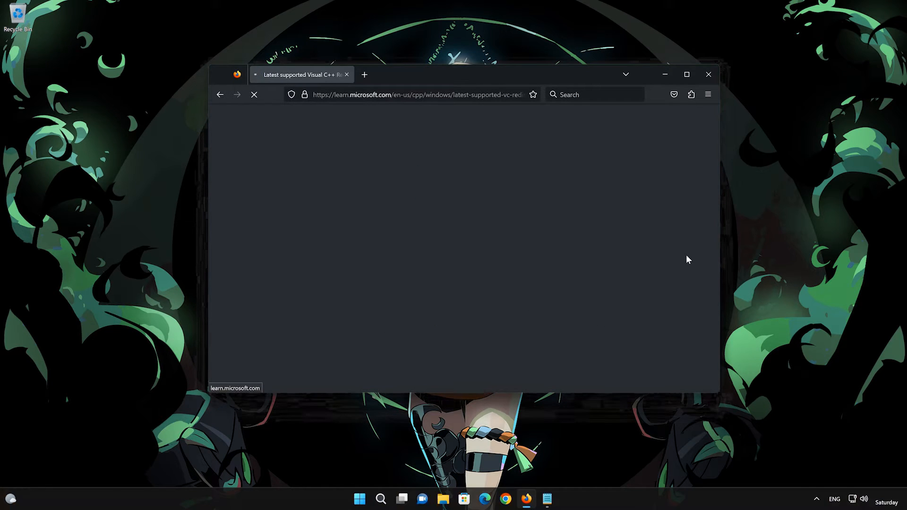
Download the x86 and x64 Visual C++ Redistributables for Visual Studio 2015, 2017, 2019 and 2022, and close the browser
{"action": "scroll", "coordinate": [661, 274], "scroll_direction": "down", "scroll_amount": 9}
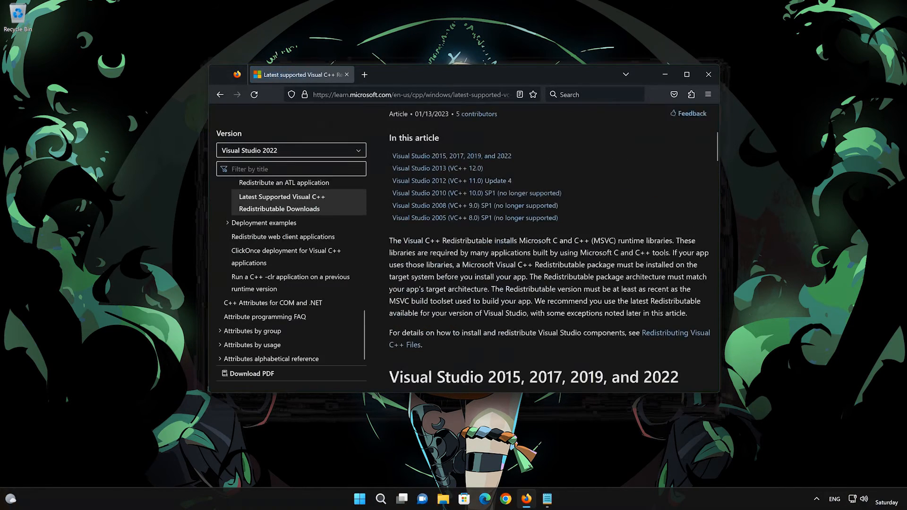
{"action": "scroll", "coordinate": [639, 287], "scroll_direction": "down", "scroll_amount": 1}
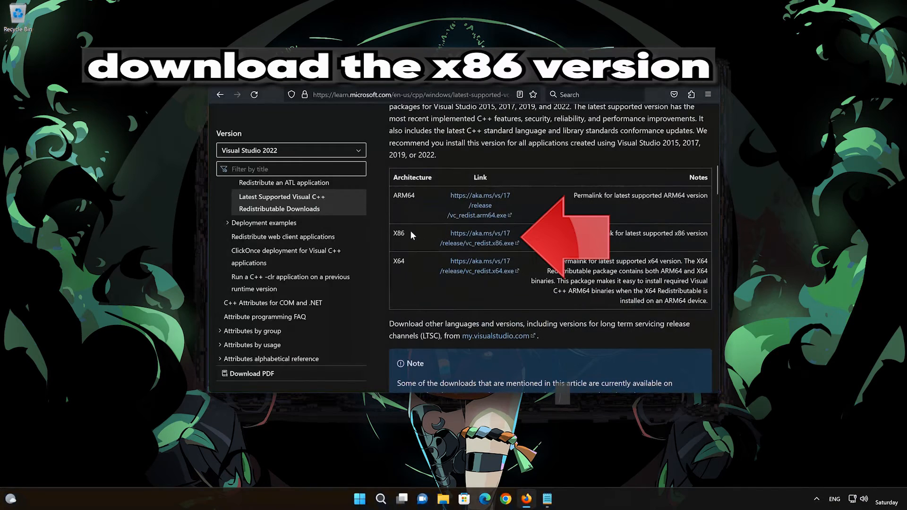
{"action": "left_click", "coordinate": [480, 245]}
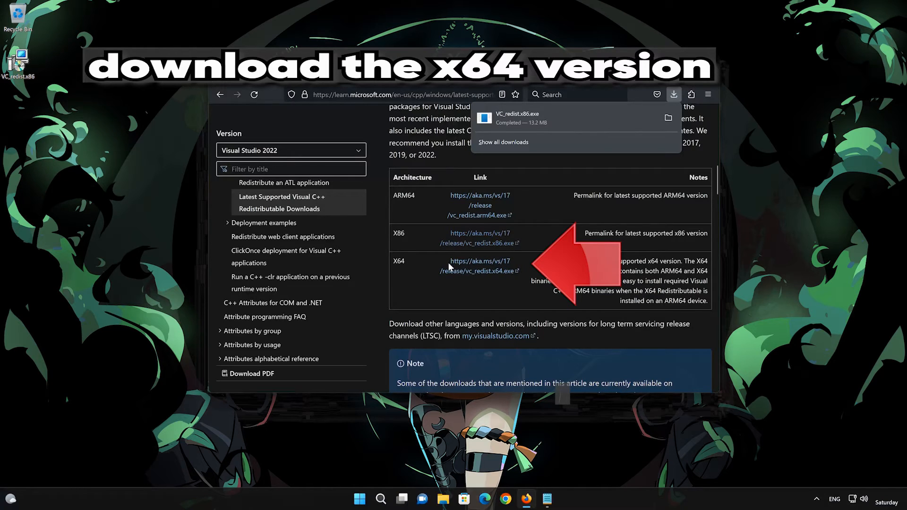
{"action": "left_click", "coordinate": [494, 272]}
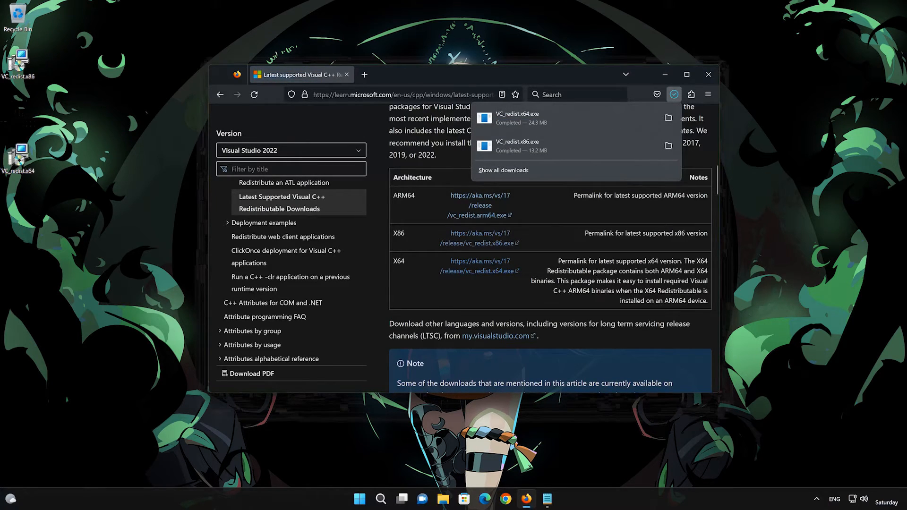
{"action": "left_click", "coordinate": [701, 76]}
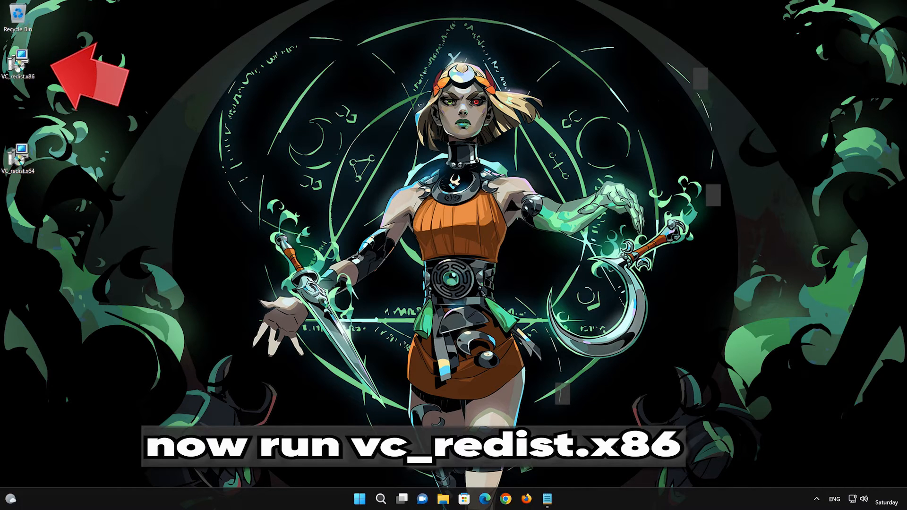
Install the x86 Visual C++ 2015-2022 Redistributable from the desktop, agreeing to the license terms and allowing changes, and close the installer
{"action": "double_click", "coordinate": [18, 68]}
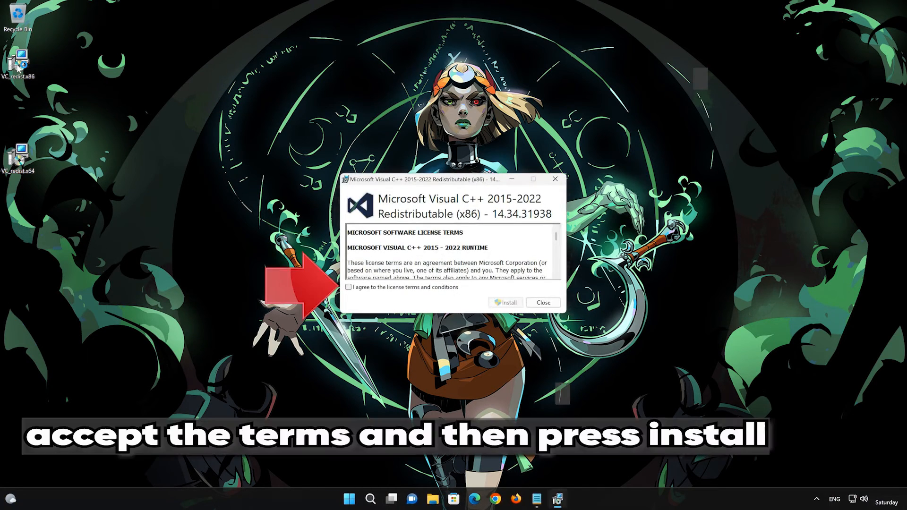
{"action": "left_click", "coordinate": [349, 287]}
{"action": "left_click", "coordinate": [512, 303]}
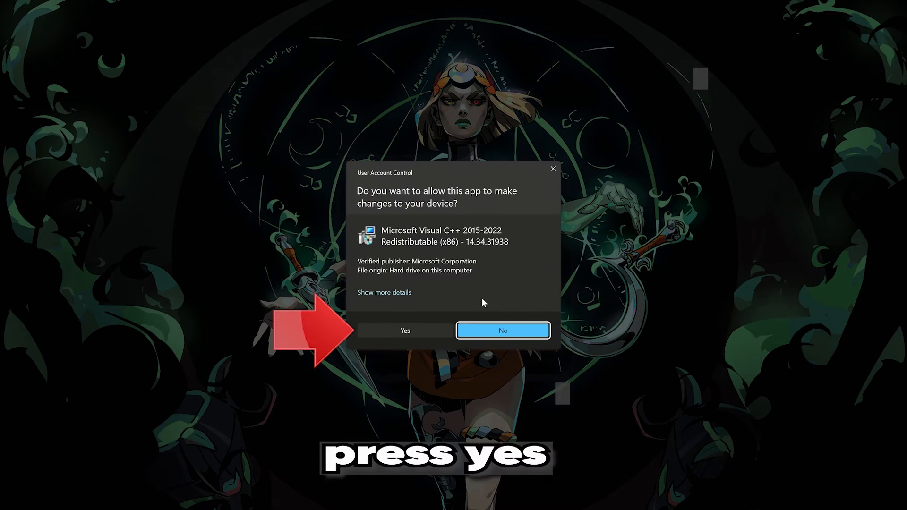
{"action": "left_click", "coordinate": [403, 334]}
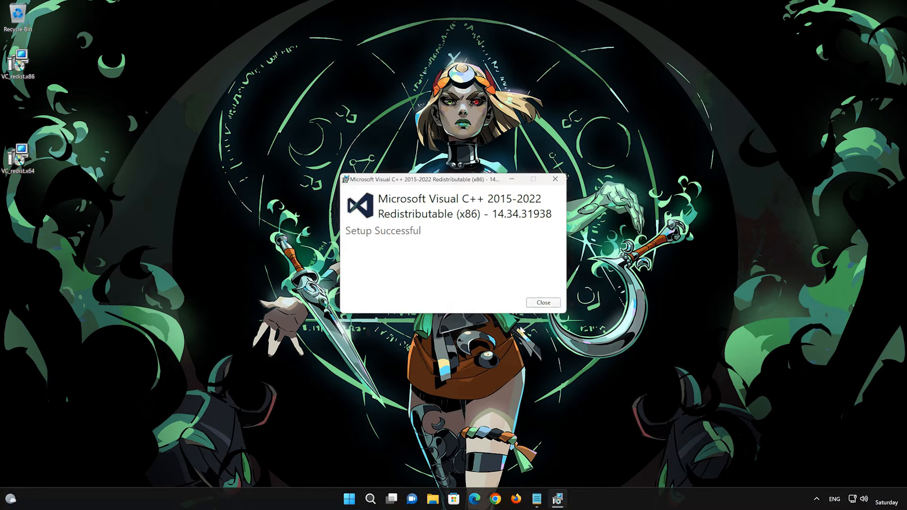
{"action": "left_click", "coordinate": [543, 302]}
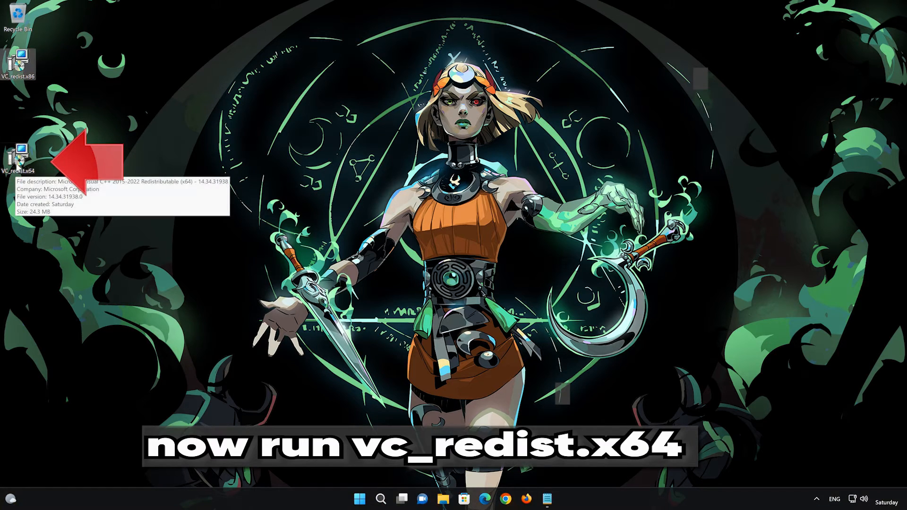
Install the x64 Visual C++ 2015-2022 Redistributable from the desktop, accepting its license and the permission request, and close the installer
{"action": "double_click", "coordinate": [17, 160]}
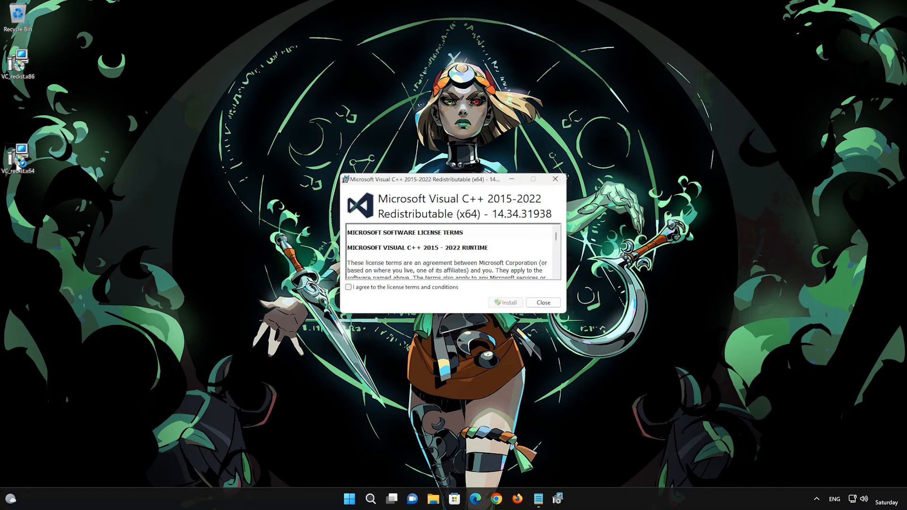
{"action": "left_click", "coordinate": [348, 287]}
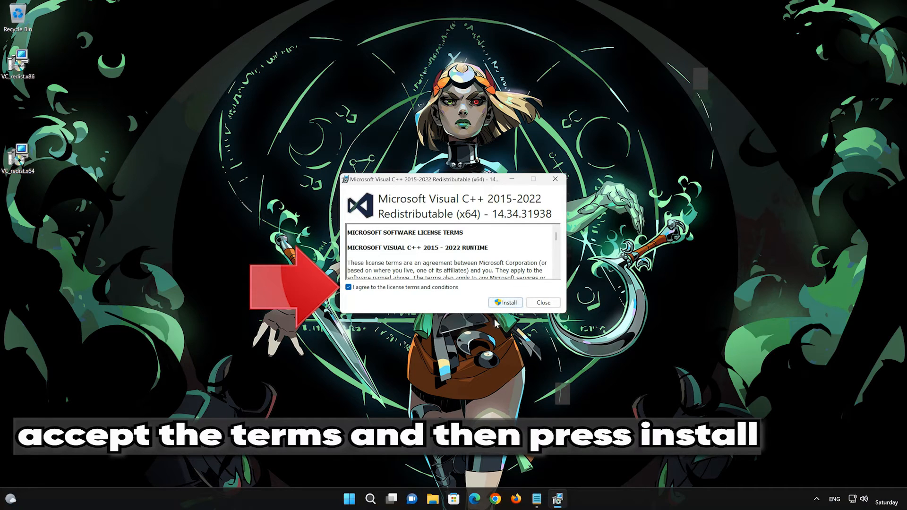
{"action": "left_click", "coordinate": [511, 303]}
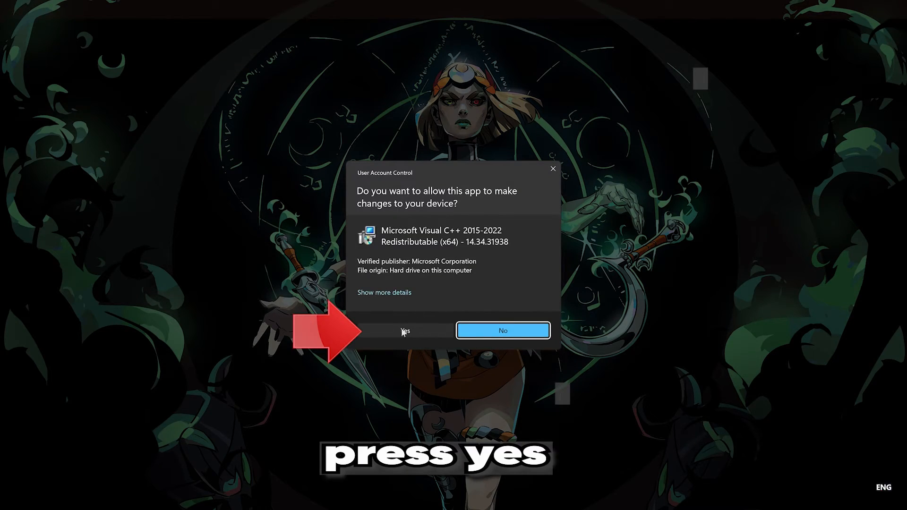
{"action": "left_click", "coordinate": [400, 330]}
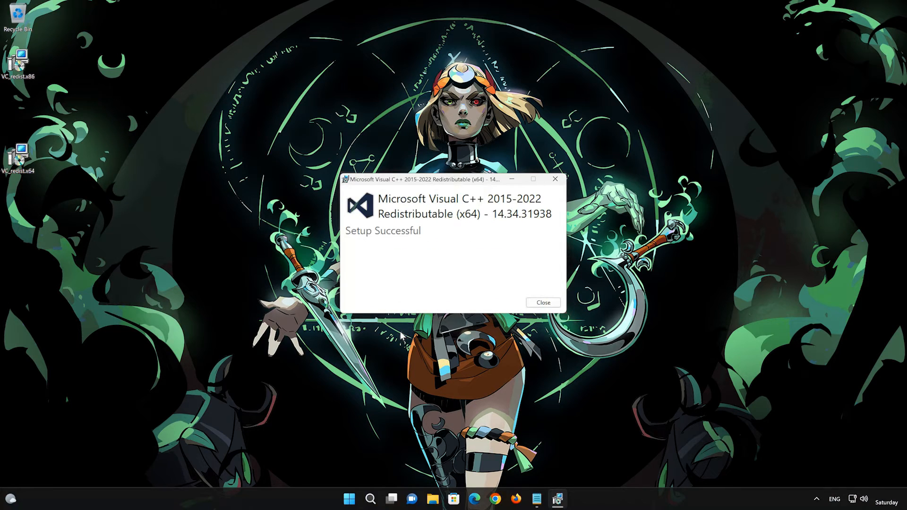
{"action": "left_click", "coordinate": [543, 303]}
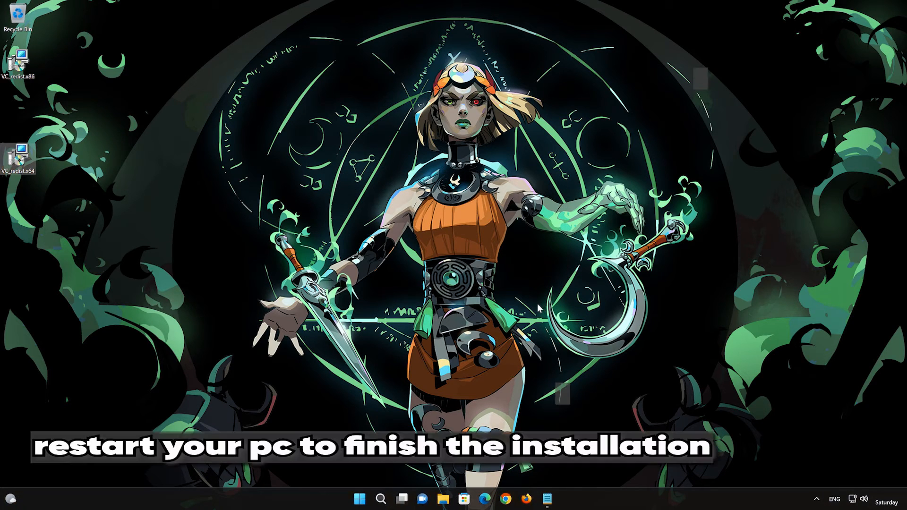
Restart the PC, going ahead even though Notepad is still open
{"action": "left_click", "coordinate": [359, 498]}
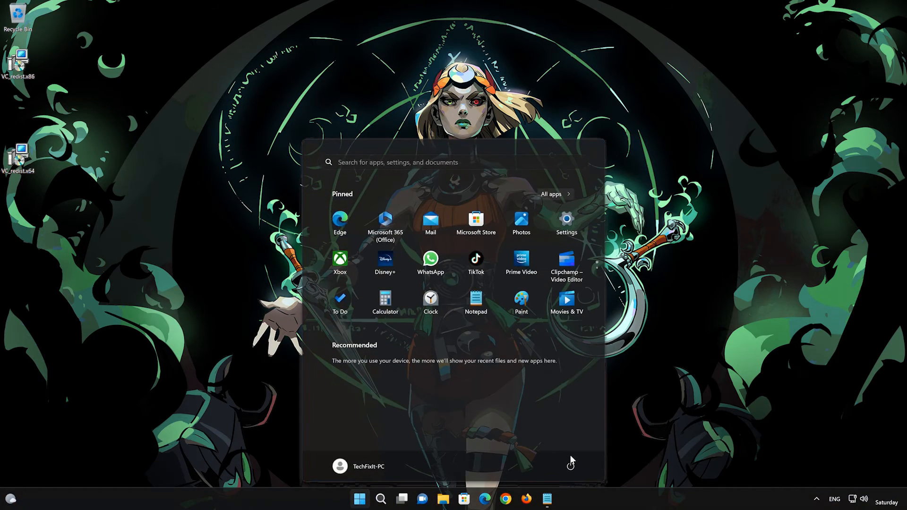
{"action": "left_click", "coordinate": [570, 466]}
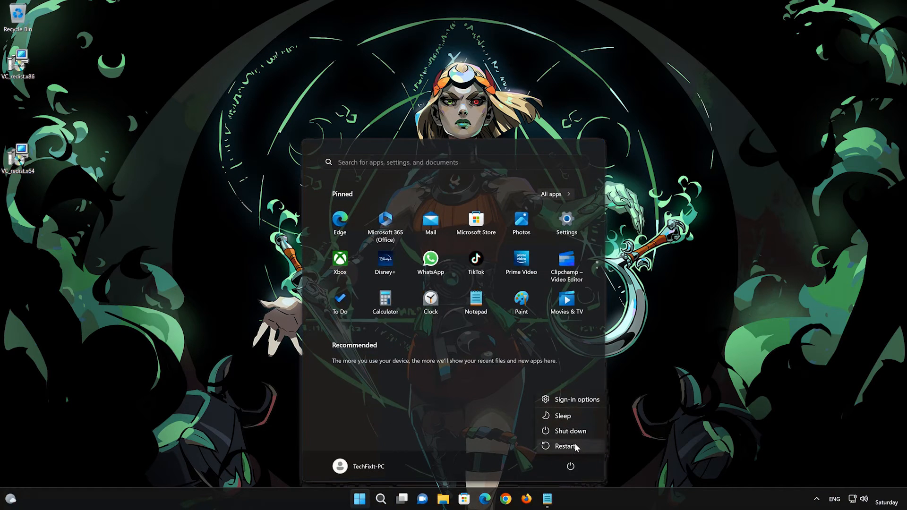
{"action": "left_click", "coordinate": [574, 446]}
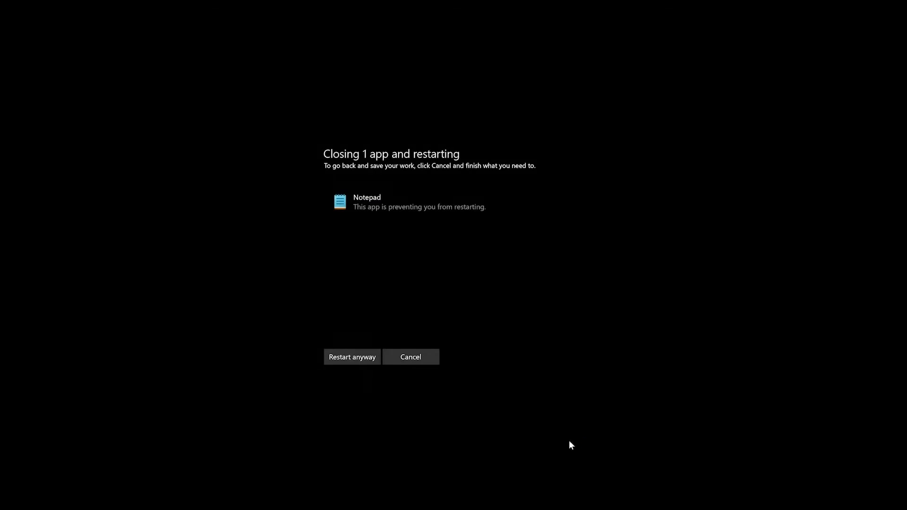
{"action": "left_click", "coordinate": [341, 358]}
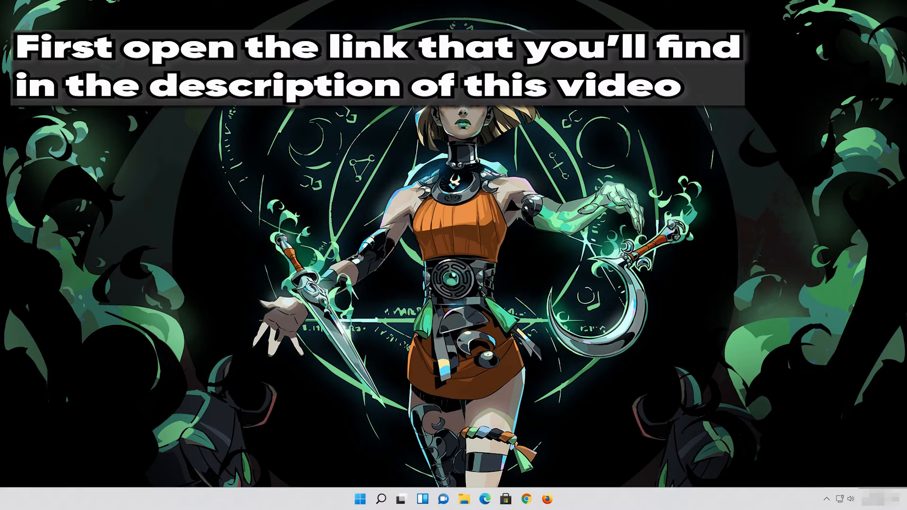
Open the copied link to Microsoft's Windows 11 download page in Firefox
{"action": "left_click", "coordinate": [548, 500]}
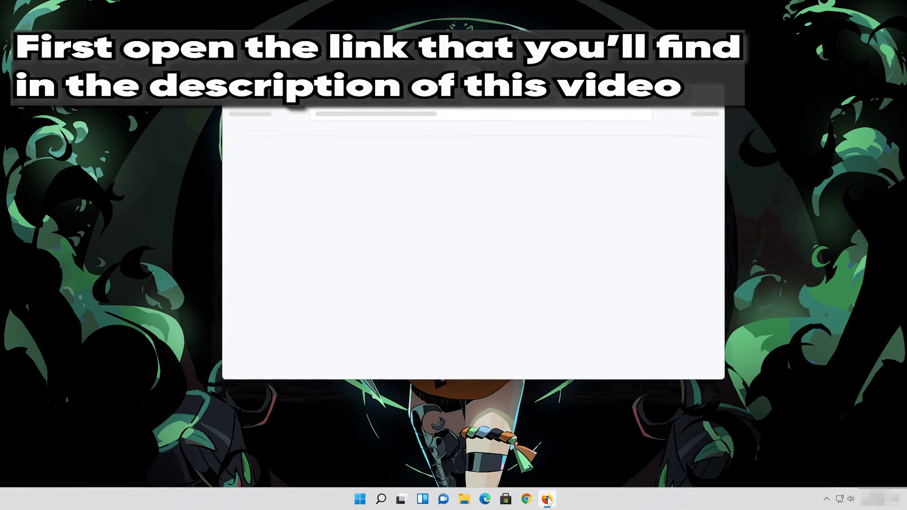
{"action": "right_click", "coordinate": [439, 113]}
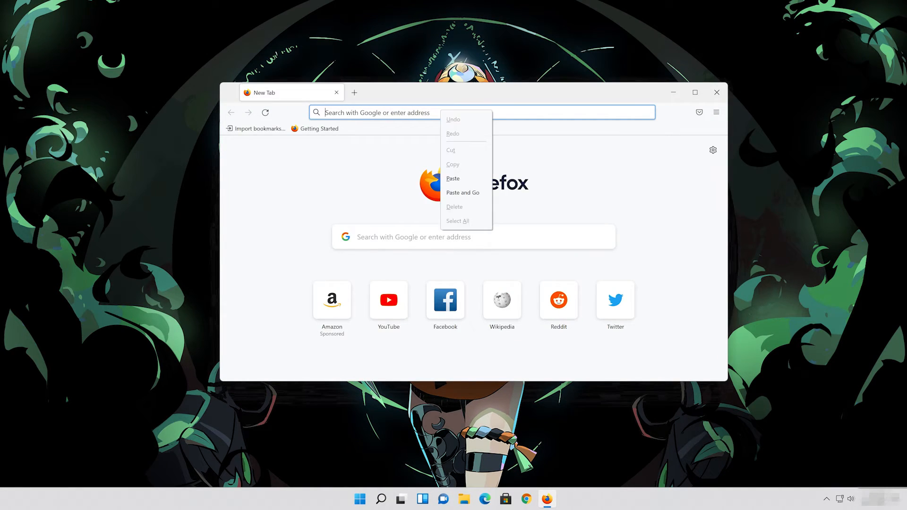
{"action": "left_click", "coordinate": [472, 192]}
Download MediaCreationToolW11.exe from the Create Windows 11 Installation Media section, save the file and close the browser
{"action": "scroll", "coordinate": [690, 229], "scroll_direction": "down", "scroll_amount": 10}
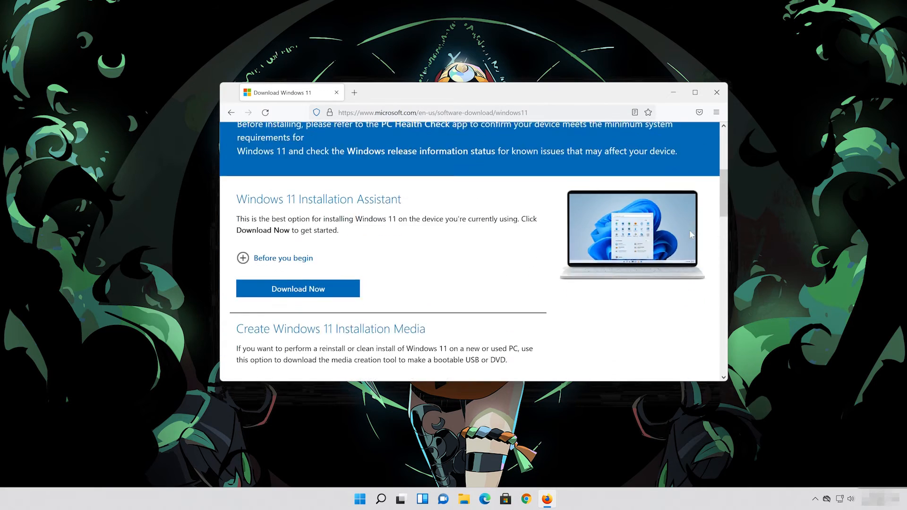
{"action": "scroll", "coordinate": [691, 235], "scroll_direction": "up", "scroll_amount": 2}
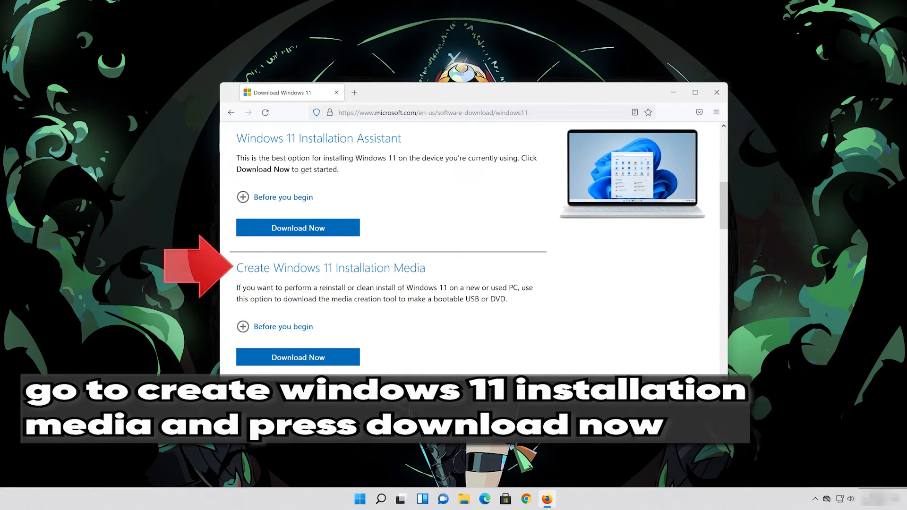
{"action": "left_click", "coordinate": [312, 364]}
{"action": "left_click", "coordinate": [313, 364]}
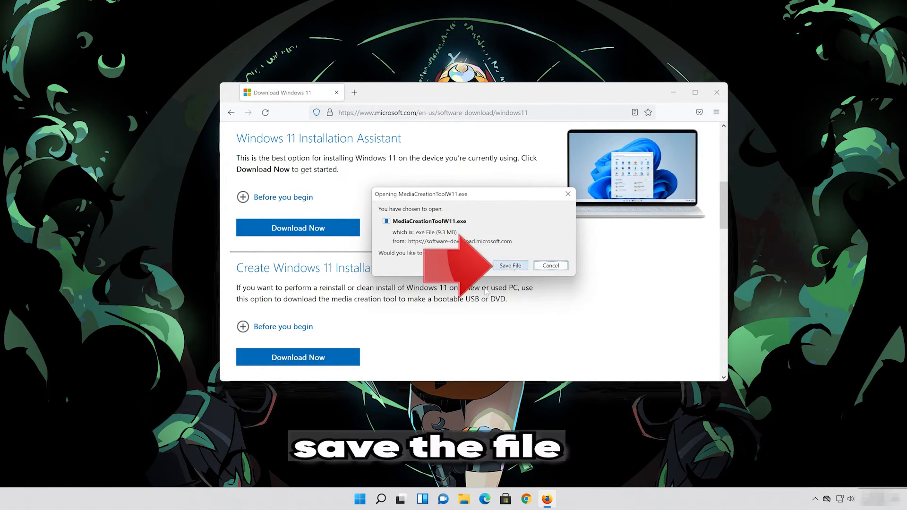
{"action": "left_click", "coordinate": [509, 269]}
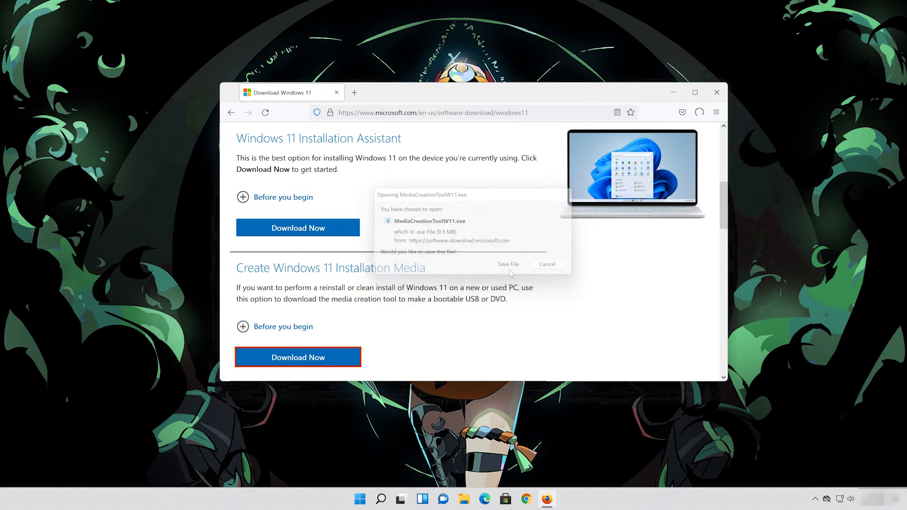
{"action": "left_click", "coordinate": [716, 93]}
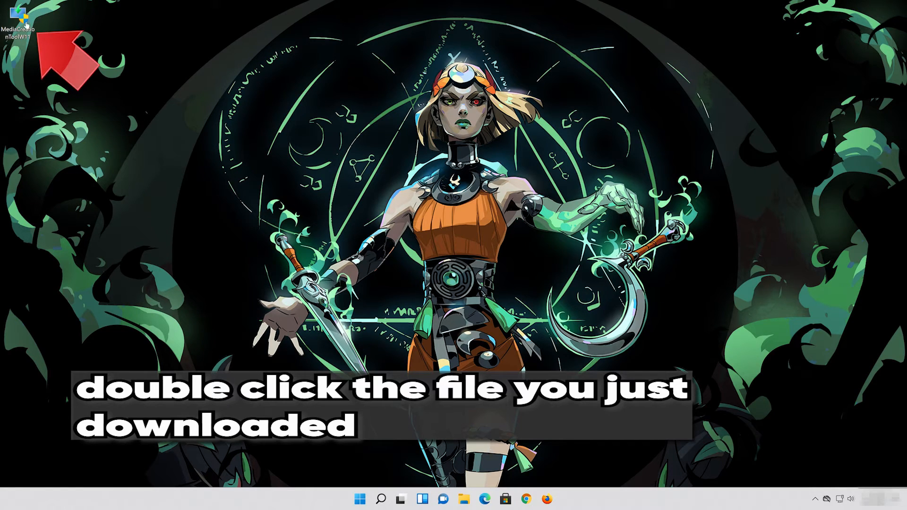
Run MediaCreationToolW11 from the desktop, allow it to make changes and accept the license terms
{"action": "double_click", "coordinate": [24, 26]}
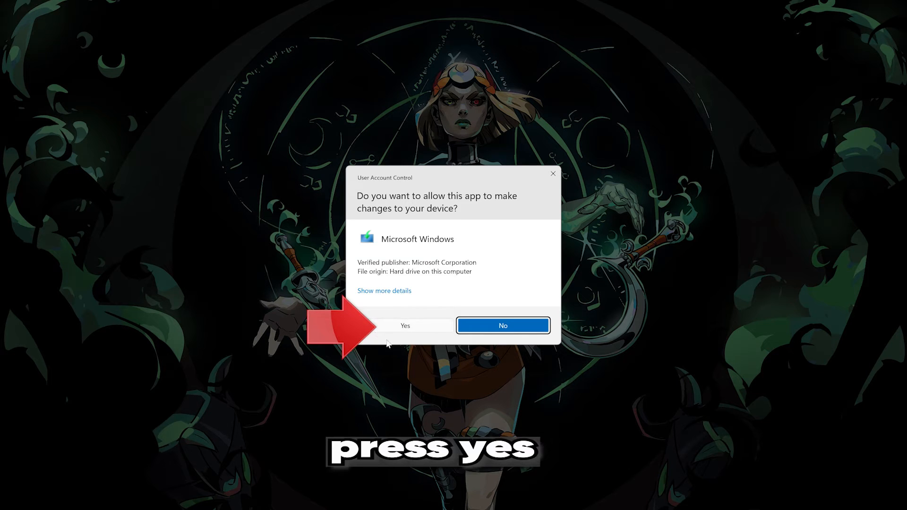
{"action": "left_click", "coordinate": [404, 326]}
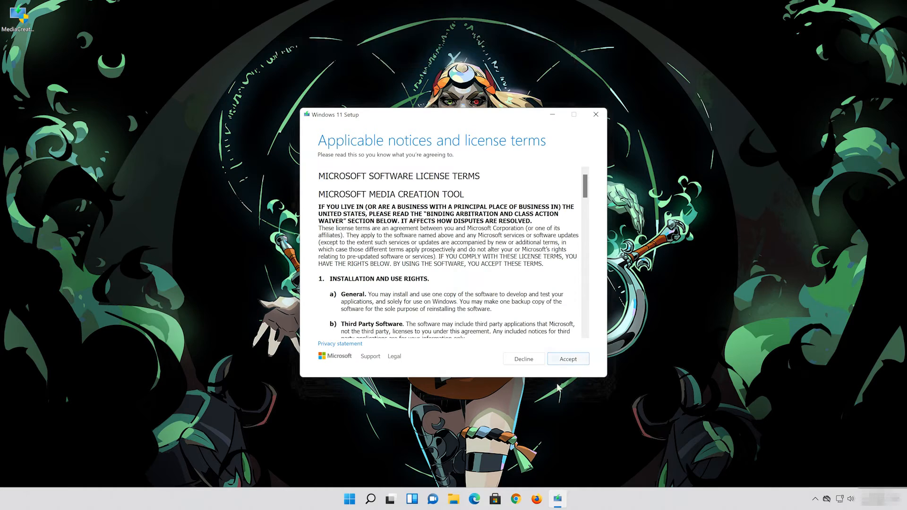
{"action": "left_click", "coordinate": [577, 363]}
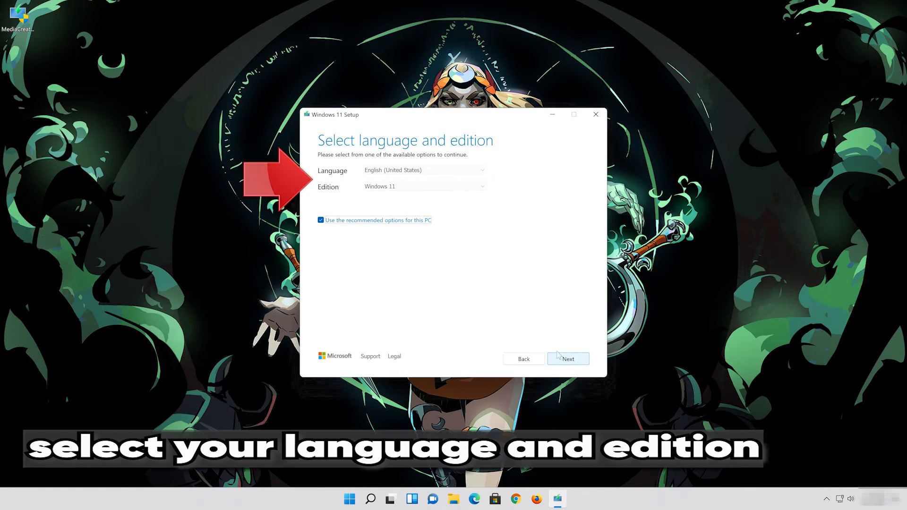
{"action": "left_click", "coordinate": [321, 220]}
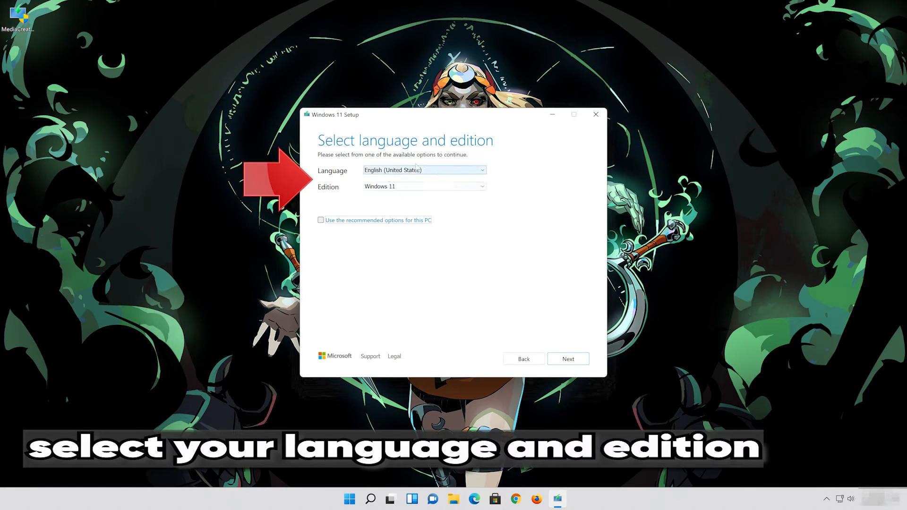
{"action": "left_click", "coordinate": [388, 187]}
{"action": "left_click", "coordinate": [392, 191]}
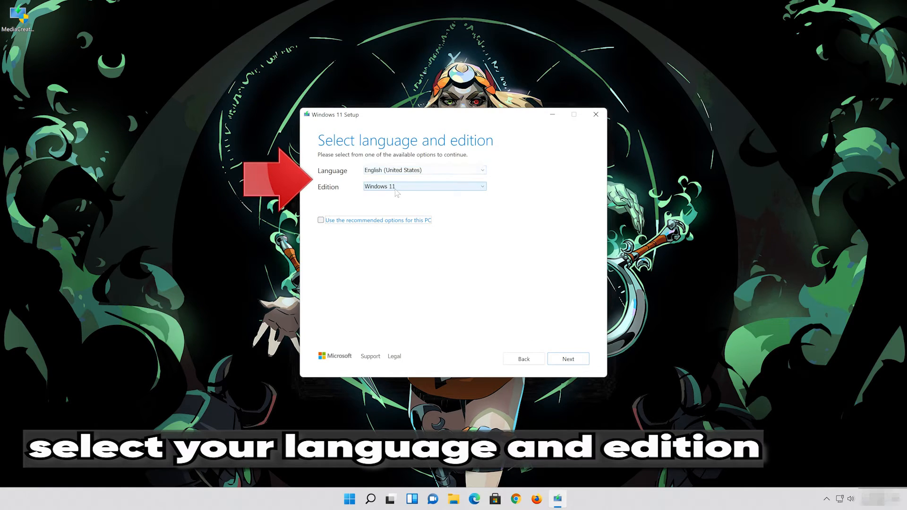
{"action": "left_click", "coordinate": [321, 220]}
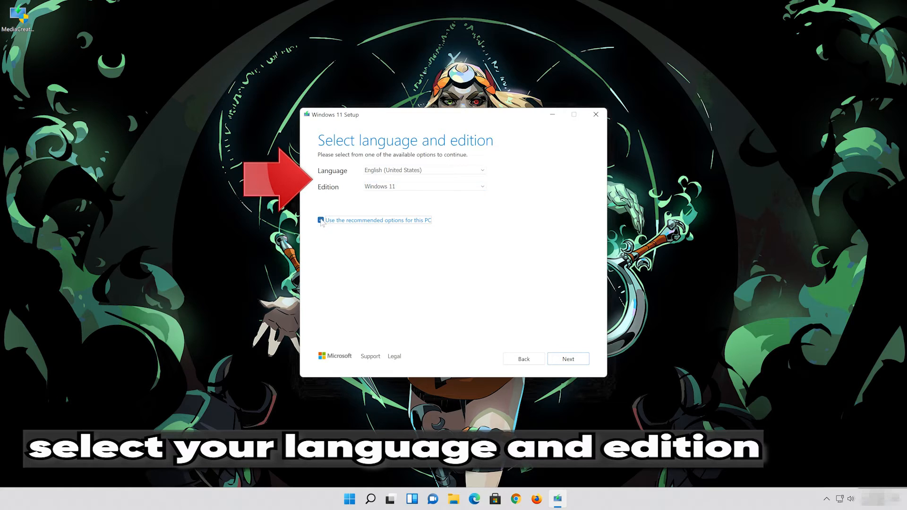
Continue with the recommended language and edition, create the media as an ISO file saved to the desktop as Windows 11, and finish
{"action": "left_click", "coordinate": [569, 359]}
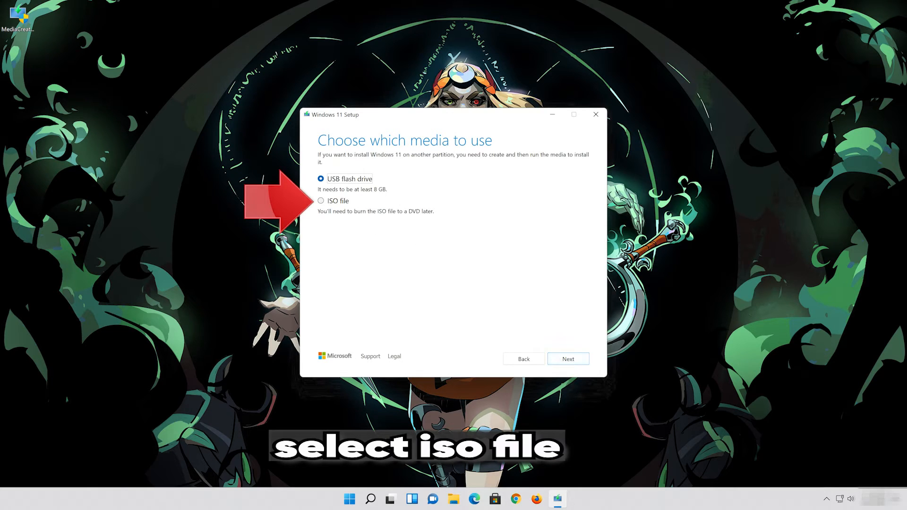
{"action": "left_click", "coordinate": [322, 202]}
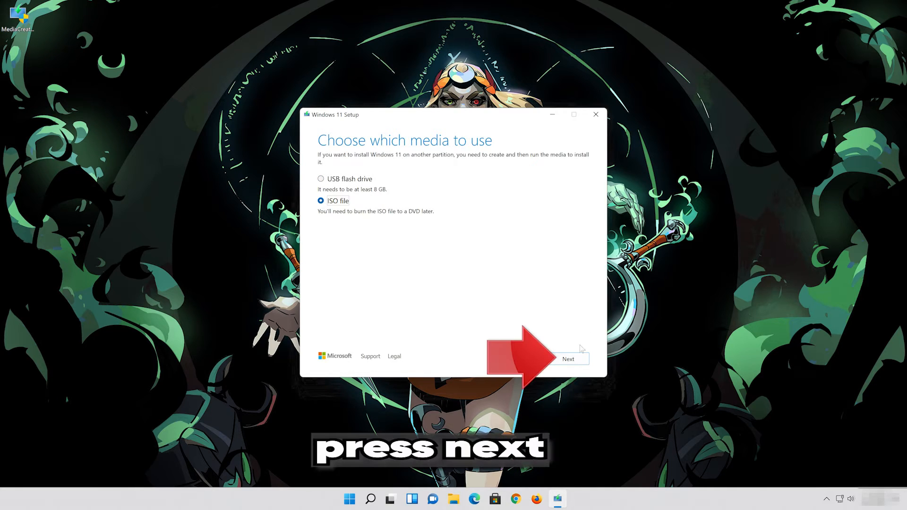
{"action": "left_click", "coordinate": [575, 359]}
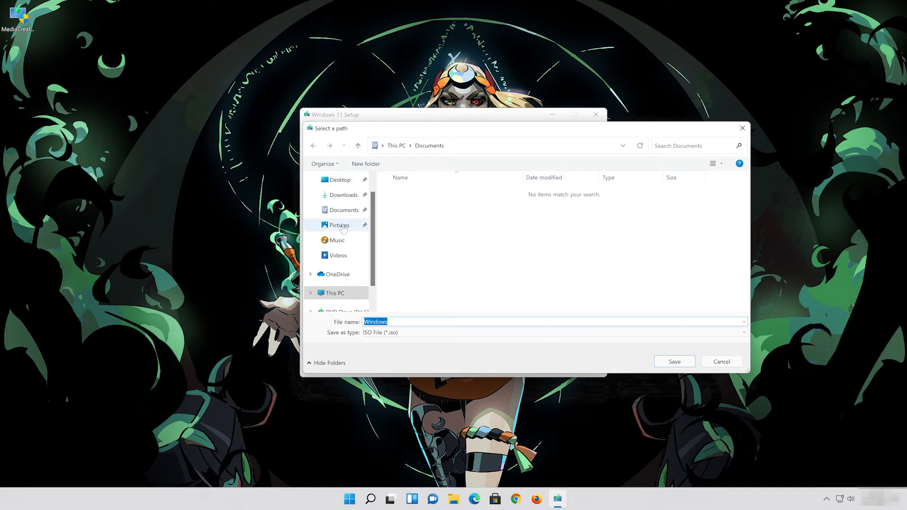
{"action": "left_click", "coordinate": [350, 185]}
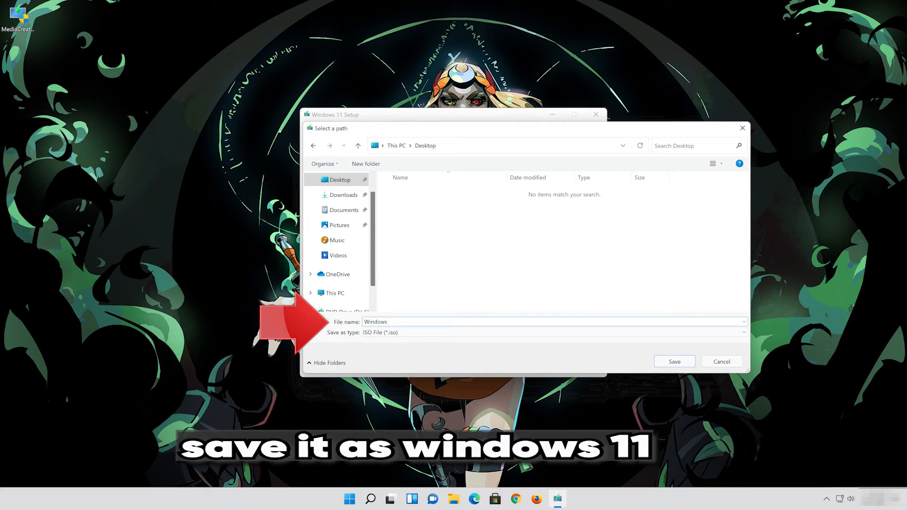
{"action": "left_click", "coordinate": [680, 365]}
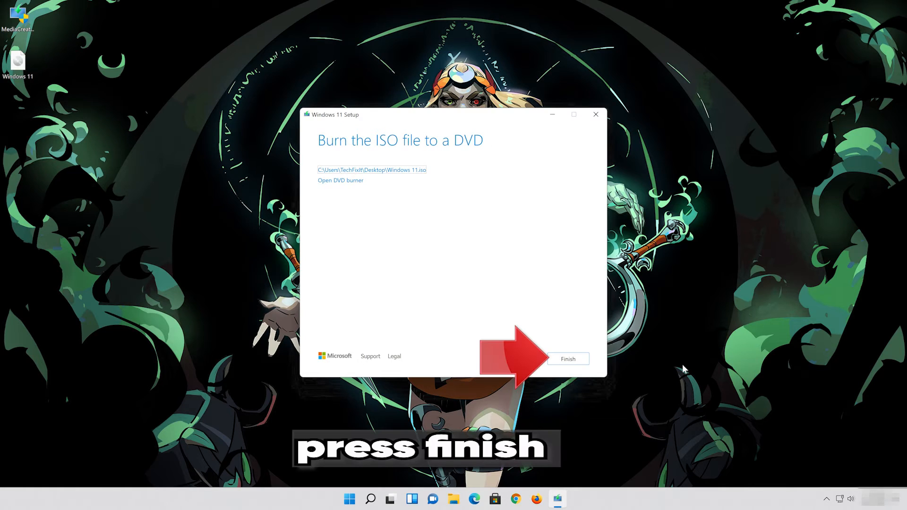
{"action": "left_click", "coordinate": [568, 360]}
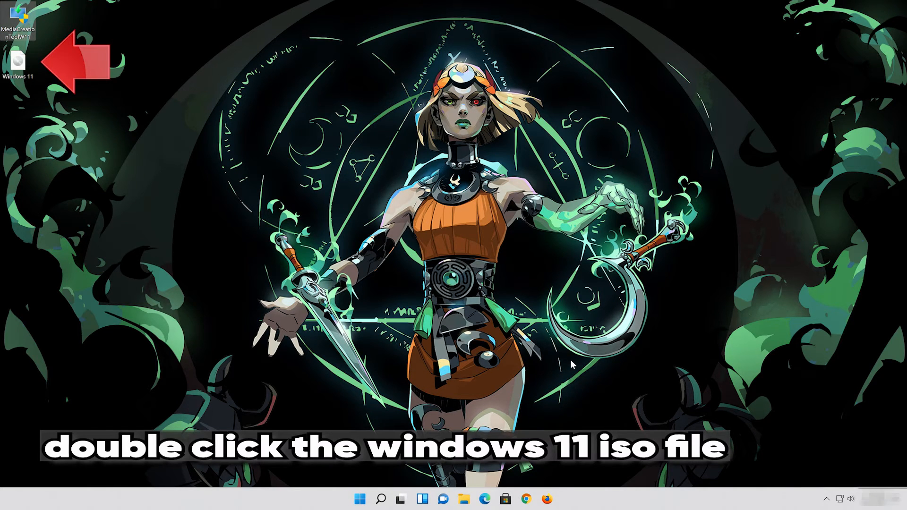
Open the Windows 11 ISO file from the desktop and run its setup application, allowing it to make changes
{"action": "double_click", "coordinate": [18, 62]}
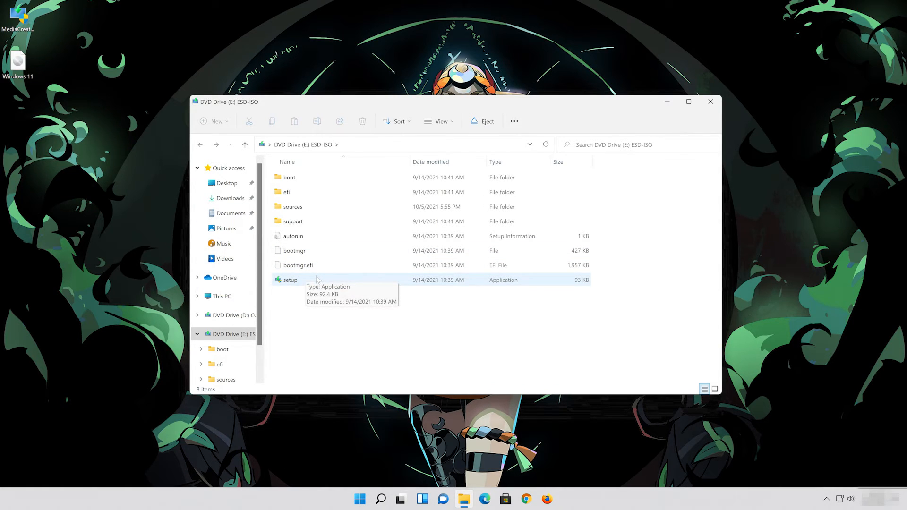
{"action": "double_click", "coordinate": [290, 280]}
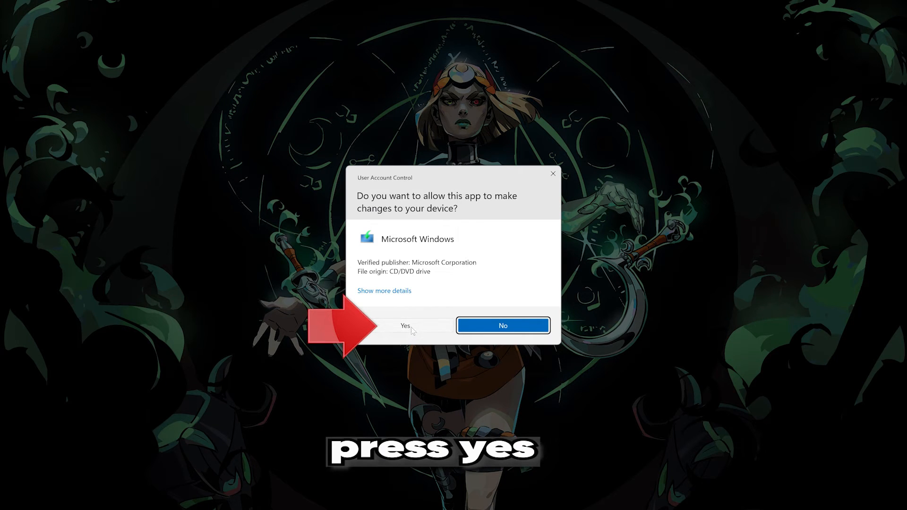
{"action": "left_click", "coordinate": [406, 326]}
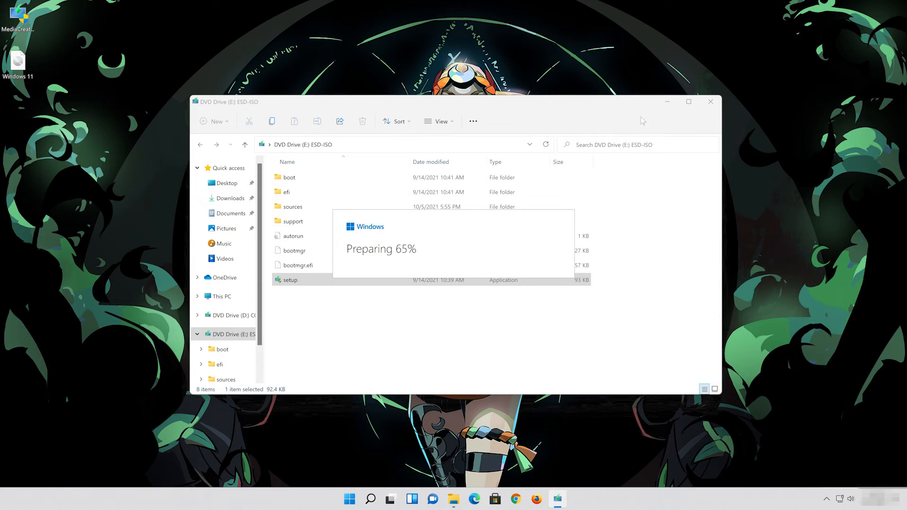
Close the DVD drive folder window, proceed past the Windows 11 Setup introduction and accept the license terms
{"action": "left_click", "coordinate": [707, 104]}
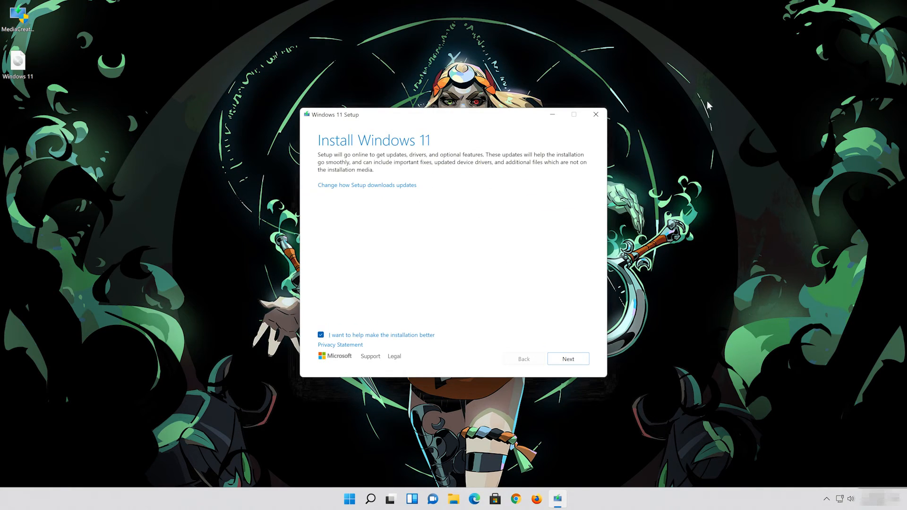
{"action": "left_click", "coordinate": [576, 362]}
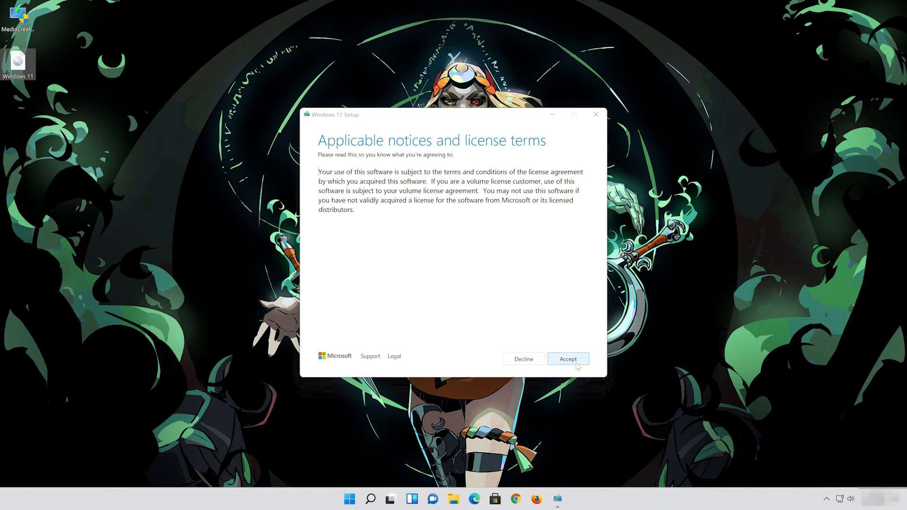
{"action": "left_click", "coordinate": [568, 363]}
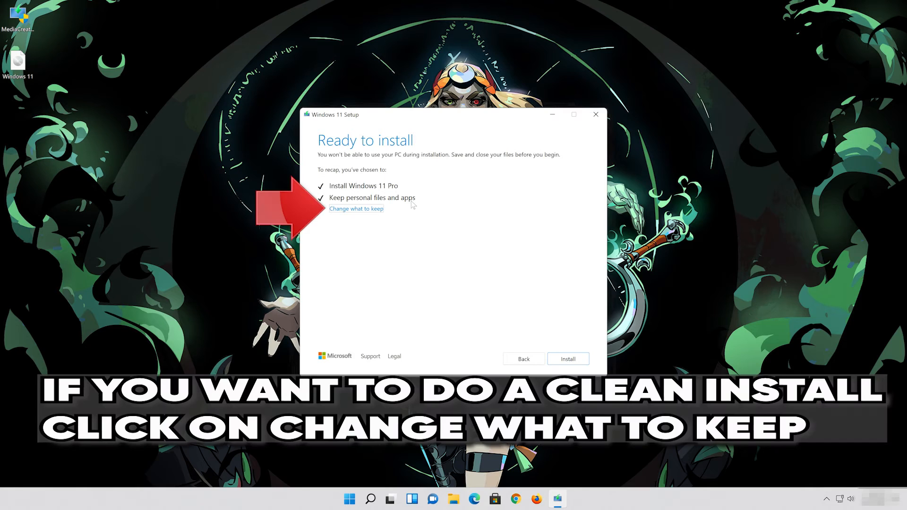
Review what to keep, continue with Keep personal files and apps, and start the Windows 11 Pro installation
{"action": "left_click", "coordinate": [371, 209]}
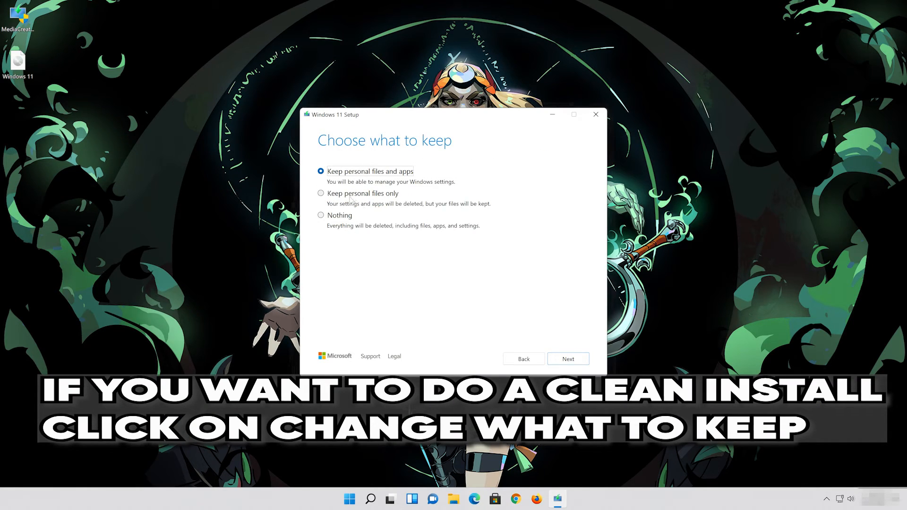
{"action": "left_click", "coordinate": [574, 361]}
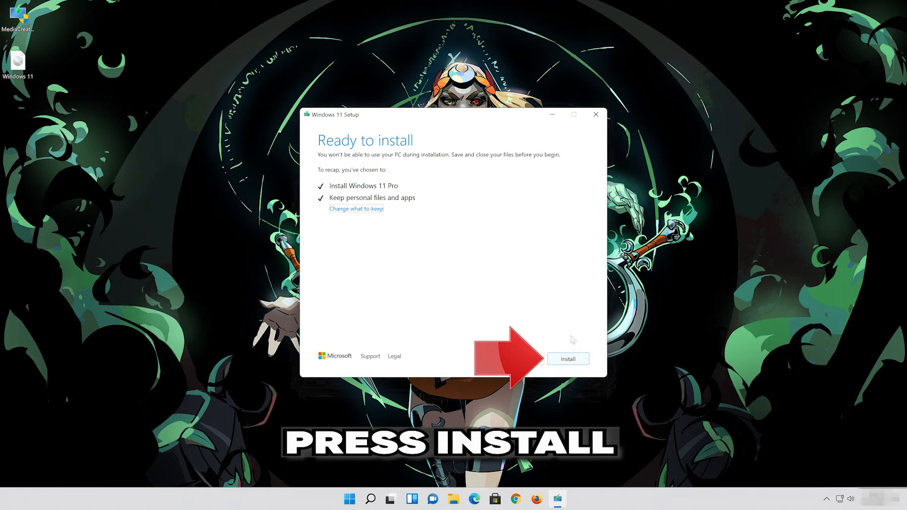
{"action": "left_click", "coordinate": [574, 361]}
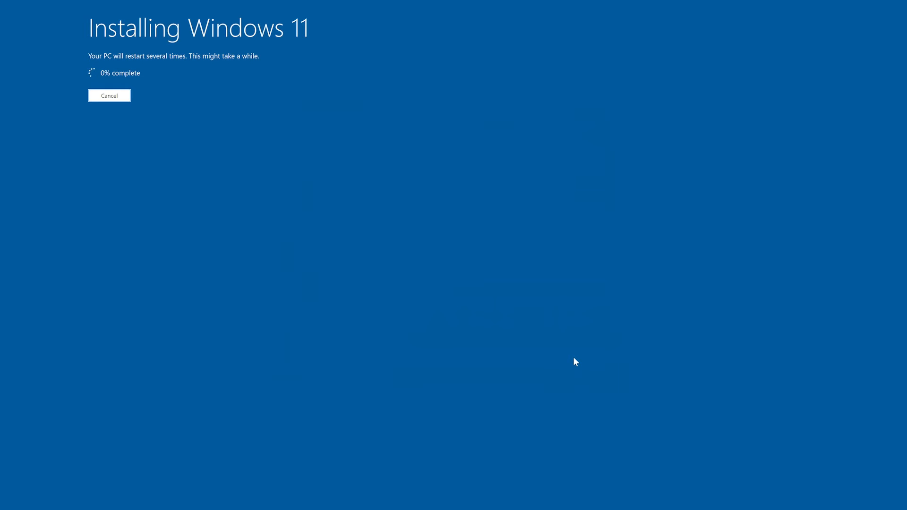